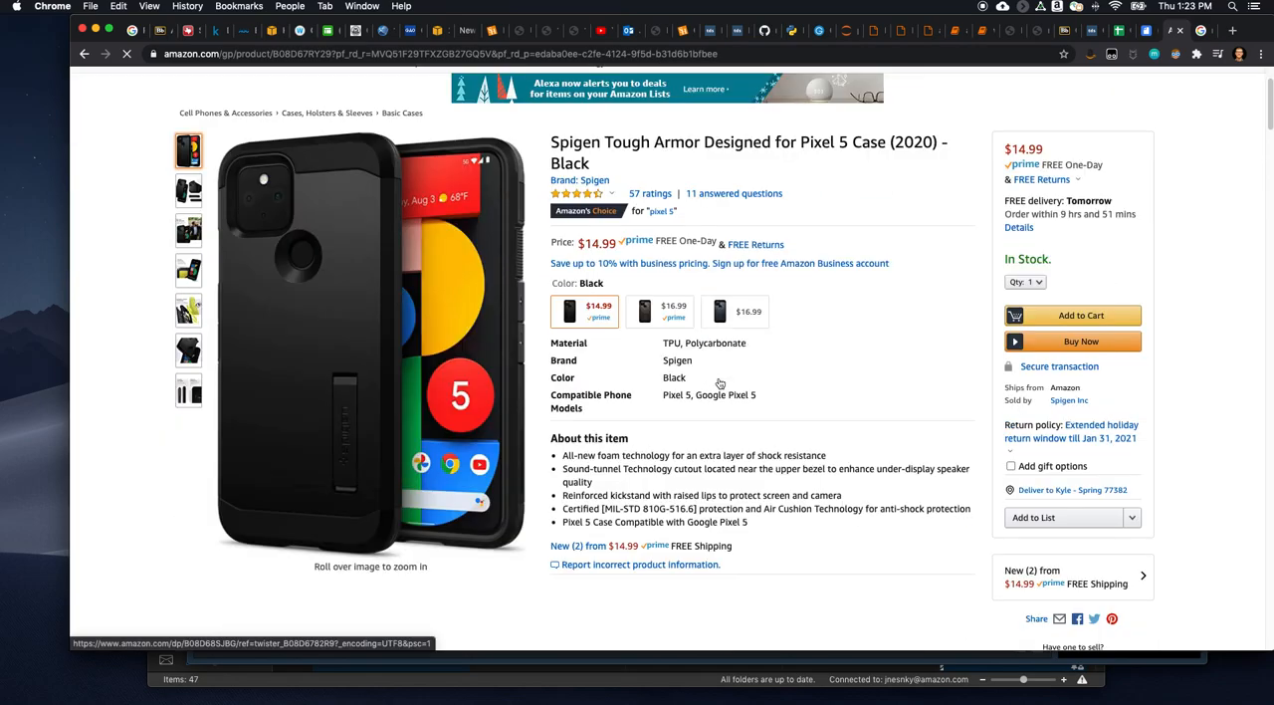
- Examine the Spigen Pixel 5 case page's bundled items, related products, customer questions, reviews and highly rated suggestions
{"action": "scroll", "coordinate": [558, 411], "scroll_direction": "down", "scroll_amount": 5}
{"action": "scroll", "coordinate": [559, 411], "scroll_direction": "down", "scroll_amount": 2}
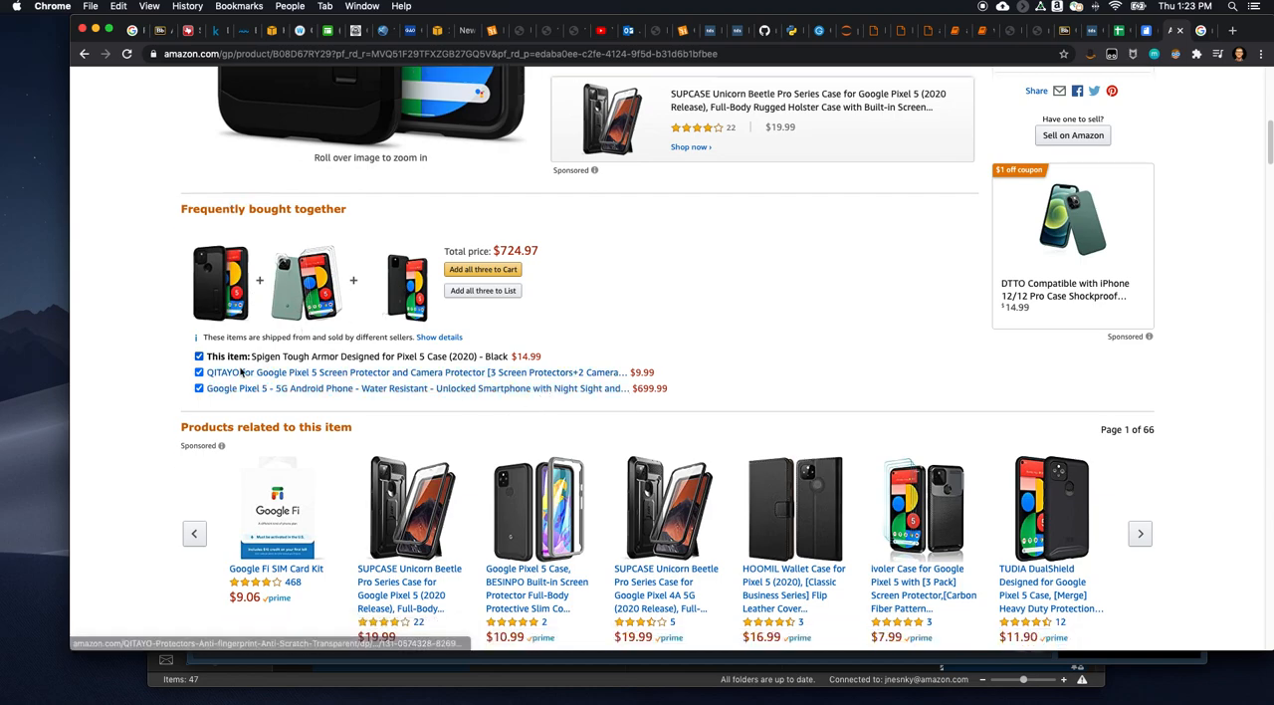
{"action": "scroll", "coordinate": [351, 550], "scroll_direction": "down", "scroll_amount": 1}
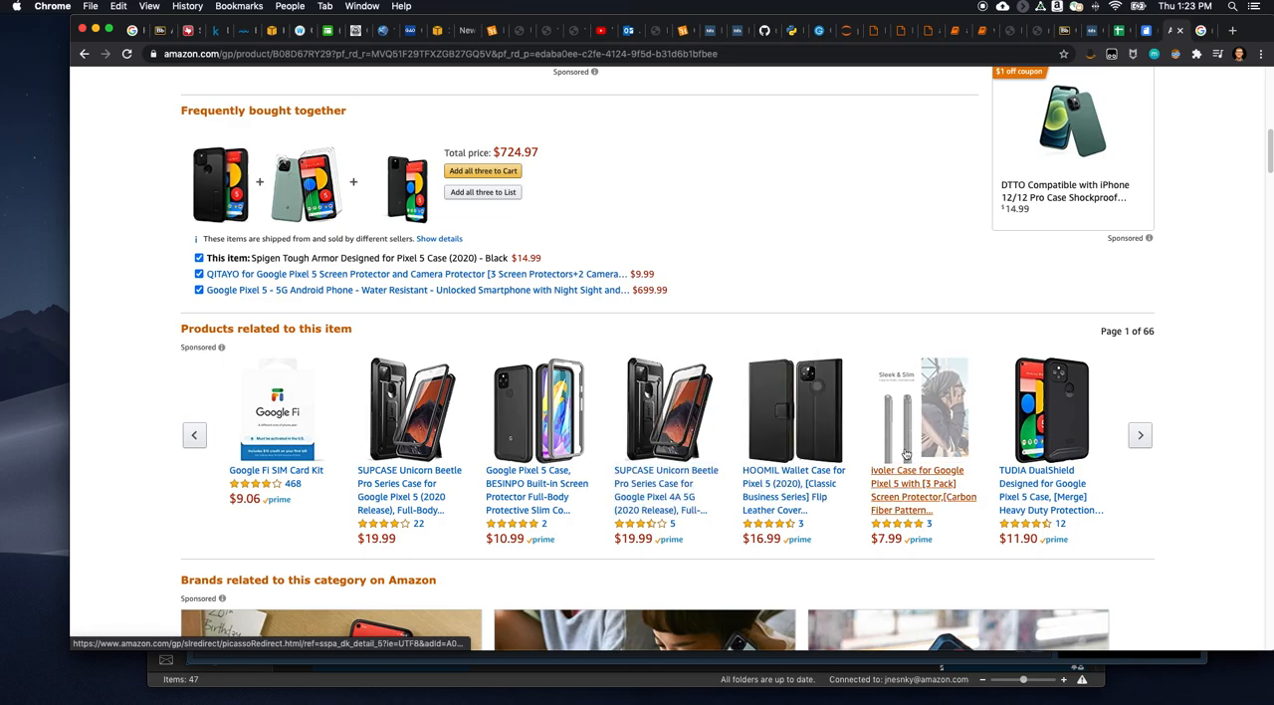
{"action": "scroll", "coordinate": [932, 445], "scroll_direction": "down", "scroll_amount": 5}
{"action": "scroll", "coordinate": [929, 455], "scroll_direction": "down", "scroll_amount": 18}
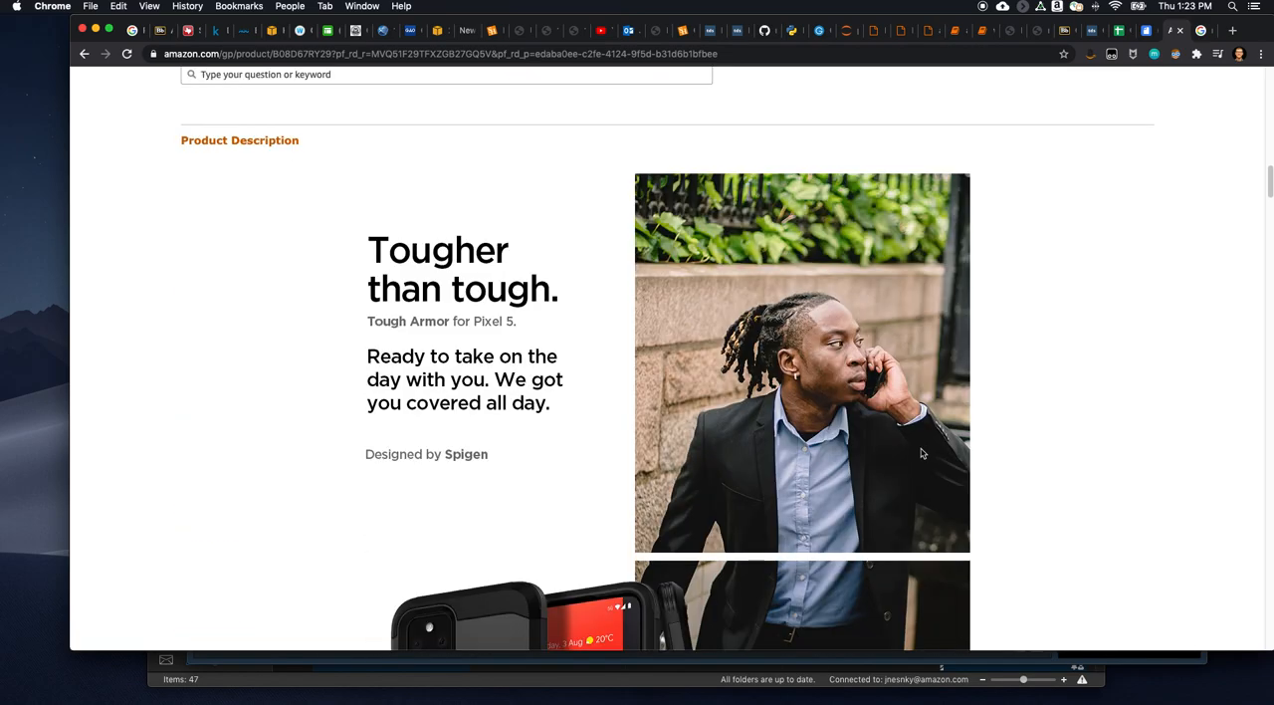
{"action": "scroll", "coordinate": [909, 461], "scroll_direction": "down", "scroll_amount": 20}
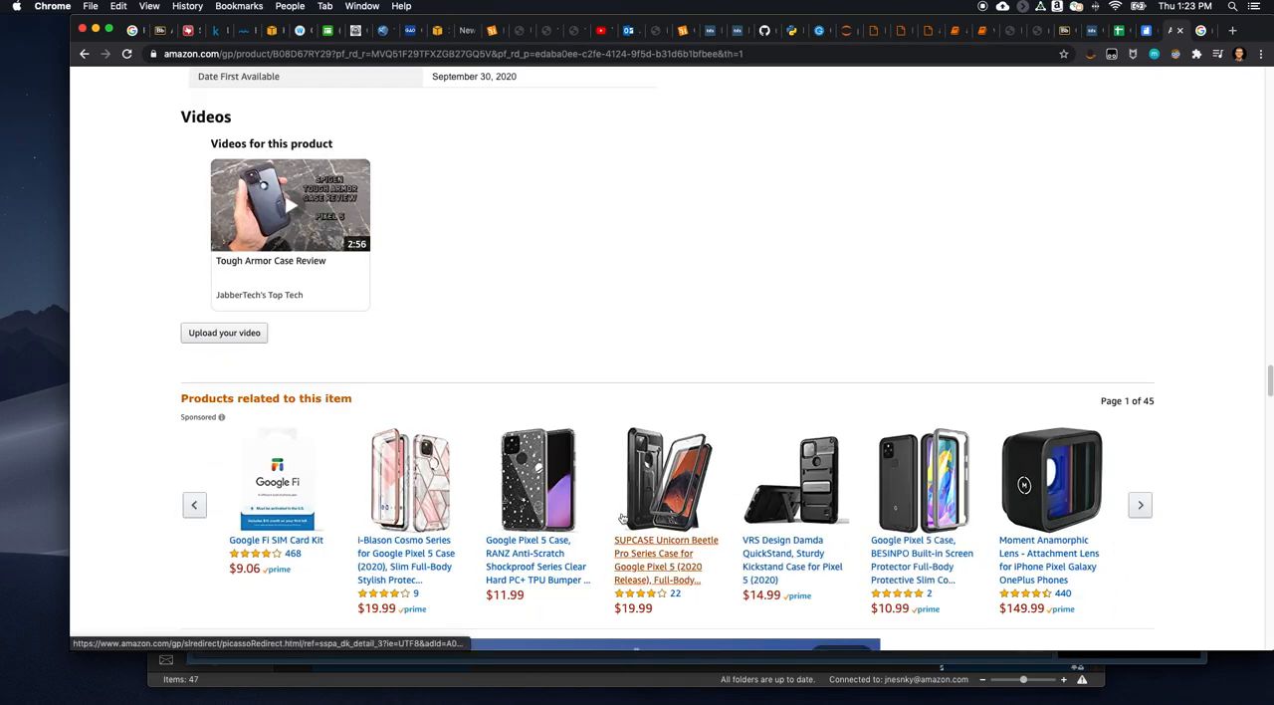
{"action": "scroll", "coordinate": [899, 455], "scroll_direction": "down", "scroll_amount": 3}
{"action": "scroll", "coordinate": [1058, 289], "scroll_direction": "down", "scroll_amount": 10}
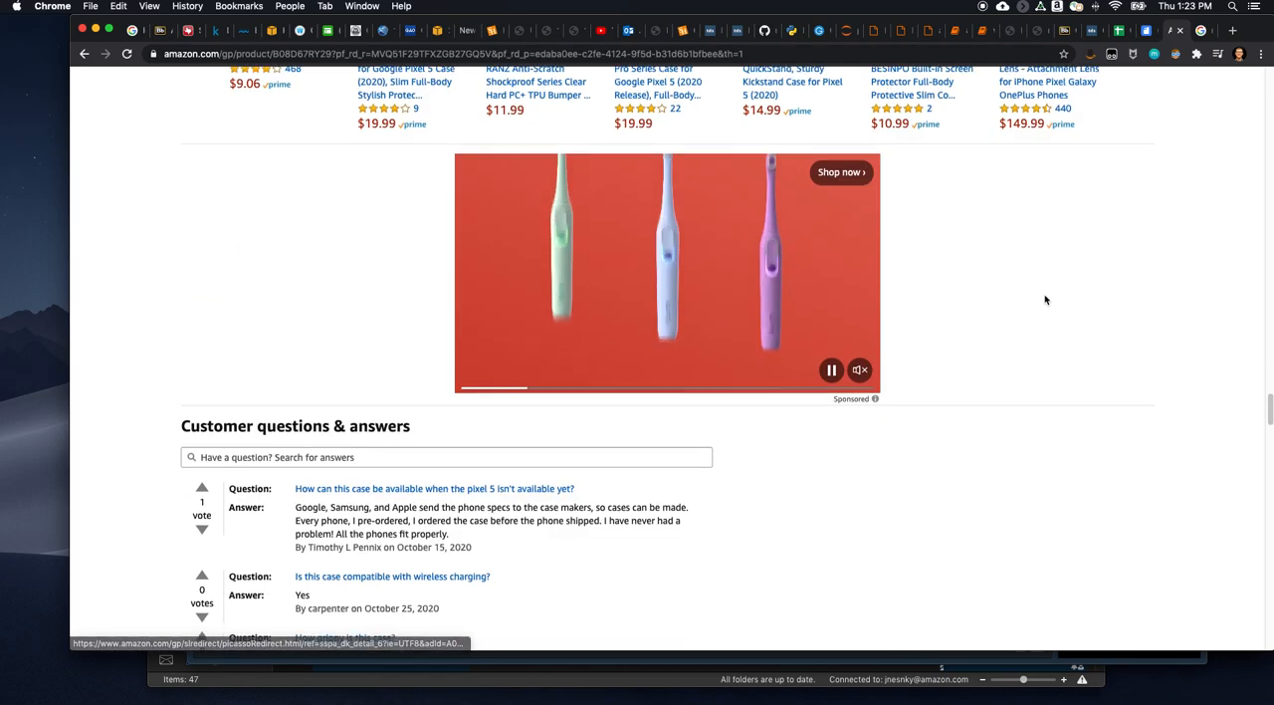
{"action": "scroll", "coordinate": [1038, 305], "scroll_direction": "down", "scroll_amount": 8}
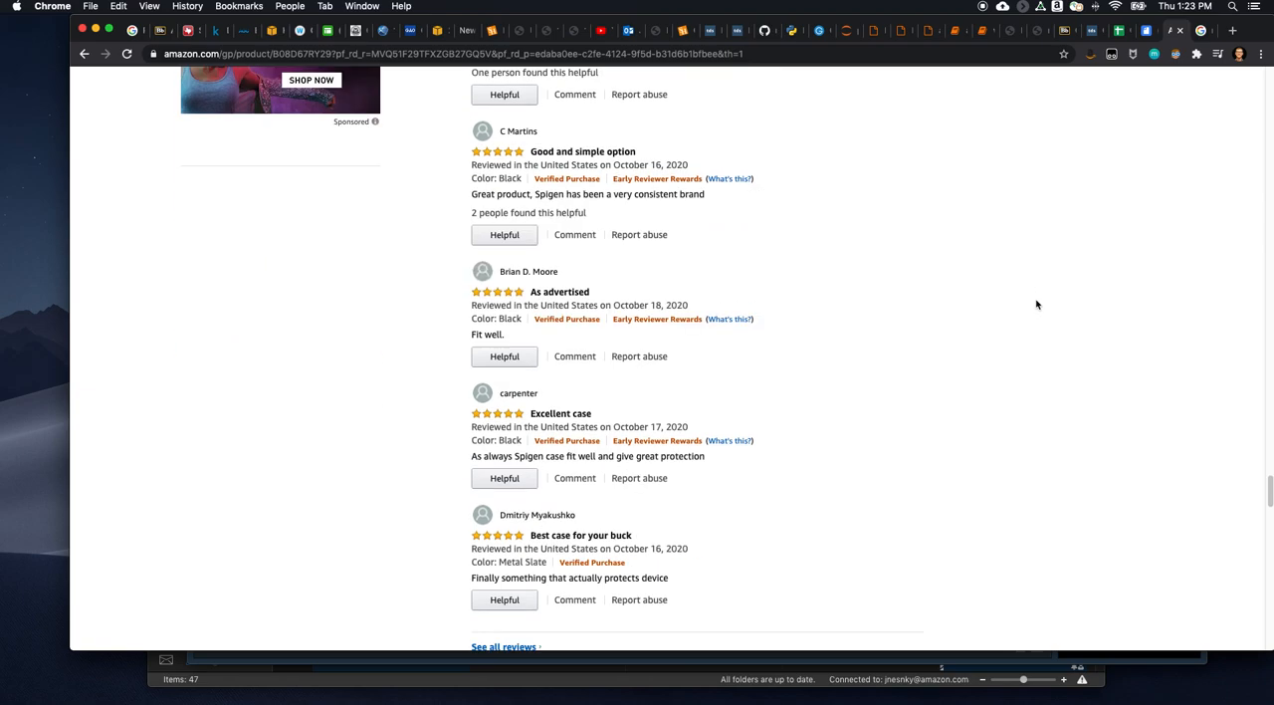
{"action": "scroll", "coordinate": [1046, 461], "scroll_direction": "down", "scroll_amount": 1}
{"action": "left_click_drag", "start_coordinate": [1270, 494], "coordinate": [1266, 598]}
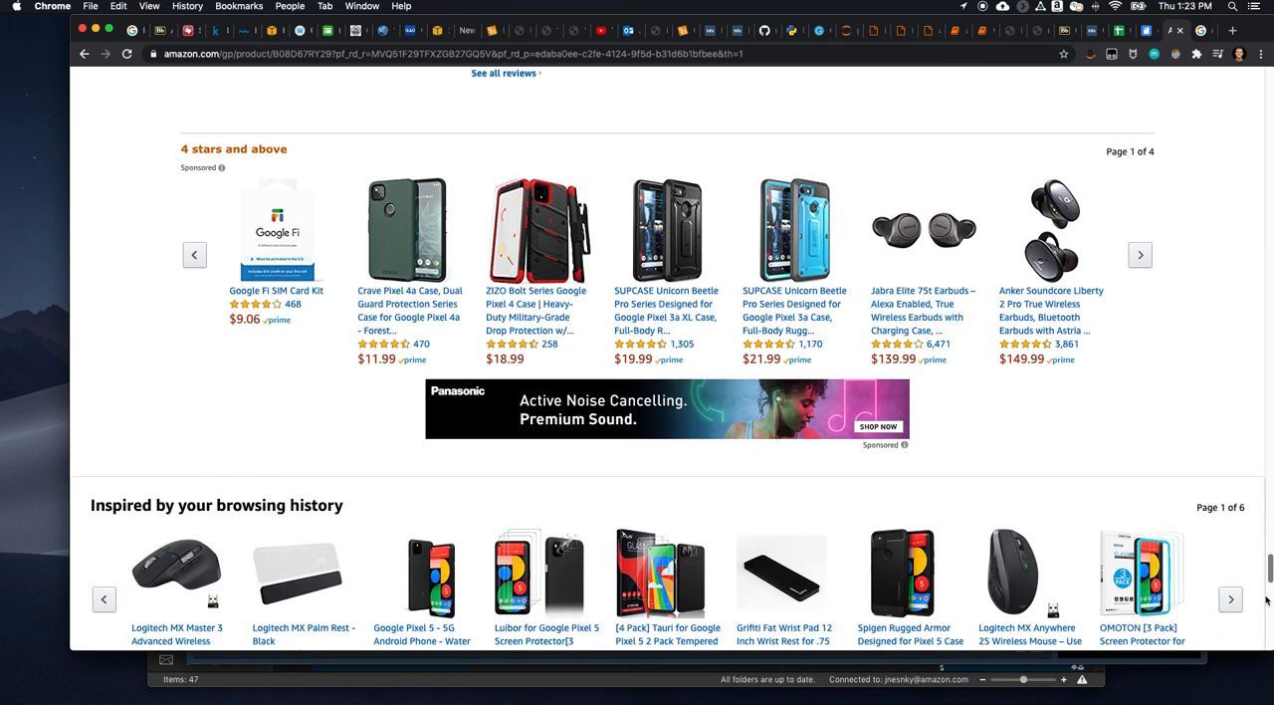
- Open the Jabra Elite 75t earbuds from the "4 stars and above" suggestions and review its frequently-bought-together and related products
{"action": "left_click", "coordinate": [929, 234]}
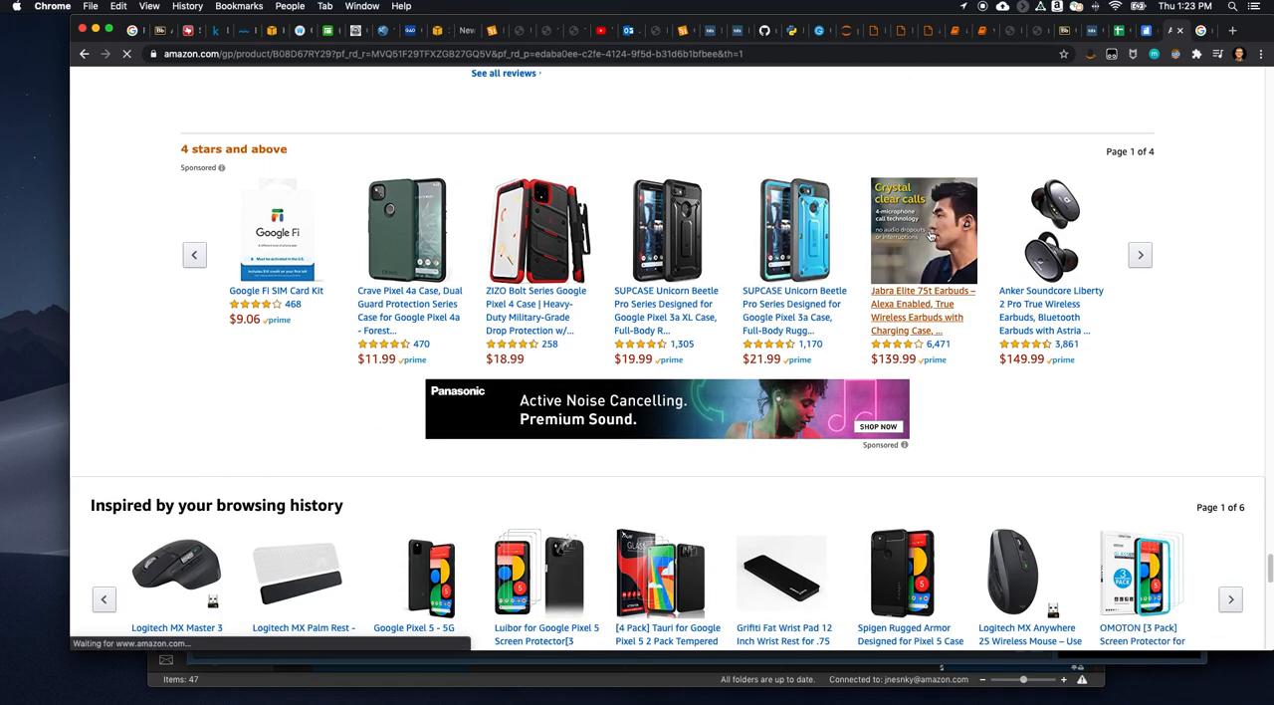
{"action": "scroll", "coordinate": [515, 468], "scroll_direction": "down", "scroll_amount": 10}
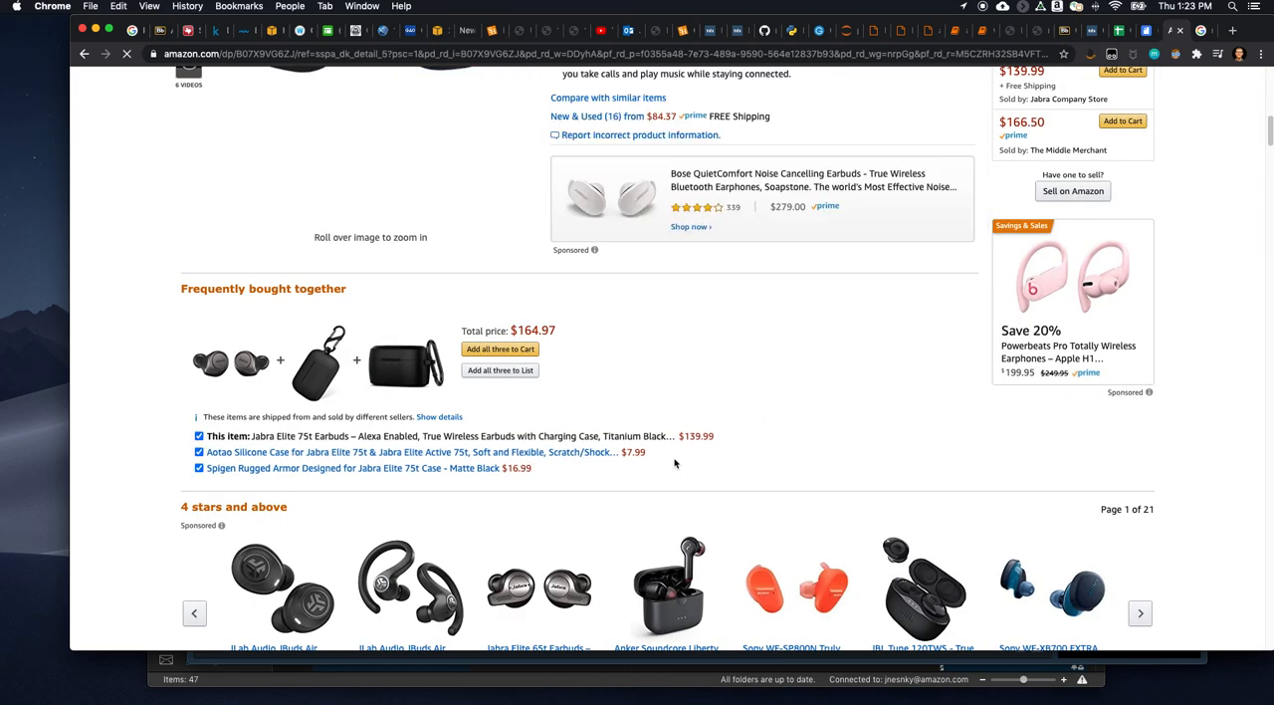
{"action": "scroll", "coordinate": [728, 435], "scroll_direction": "down", "scroll_amount": 3}
{"action": "scroll", "coordinate": [619, 430], "scroll_direction": "down", "scroll_amount": 8}
{"action": "scroll", "coordinate": [969, 364], "scroll_direction": "down", "scroll_amount": 3}
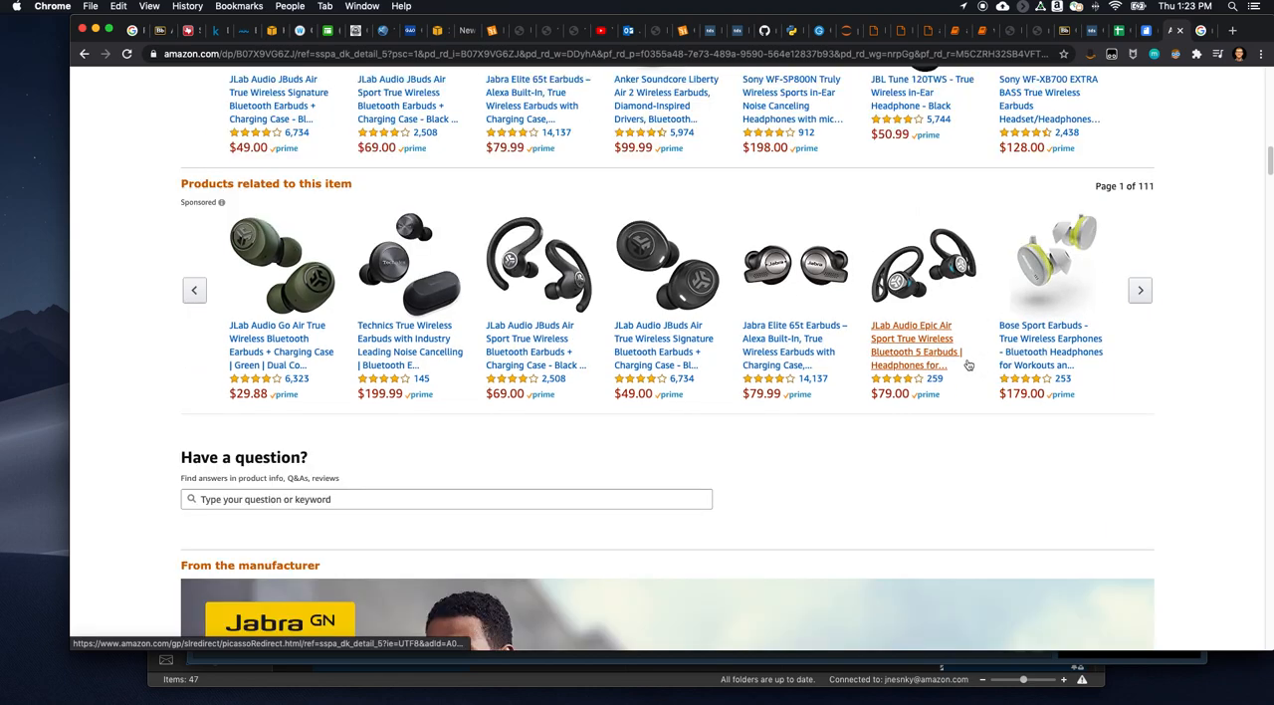
- Examine the manufacturer's content for the Jabra Elite 75t and its comparison with similar earbuds
{"action": "scroll", "coordinate": [919, 403], "scroll_direction": "down", "scroll_amount": 2}
{"action": "scroll", "coordinate": [920, 396], "scroll_direction": "down", "scroll_amount": 5}
{"action": "scroll", "coordinate": [920, 396], "scroll_direction": "down", "scroll_amount": 20}
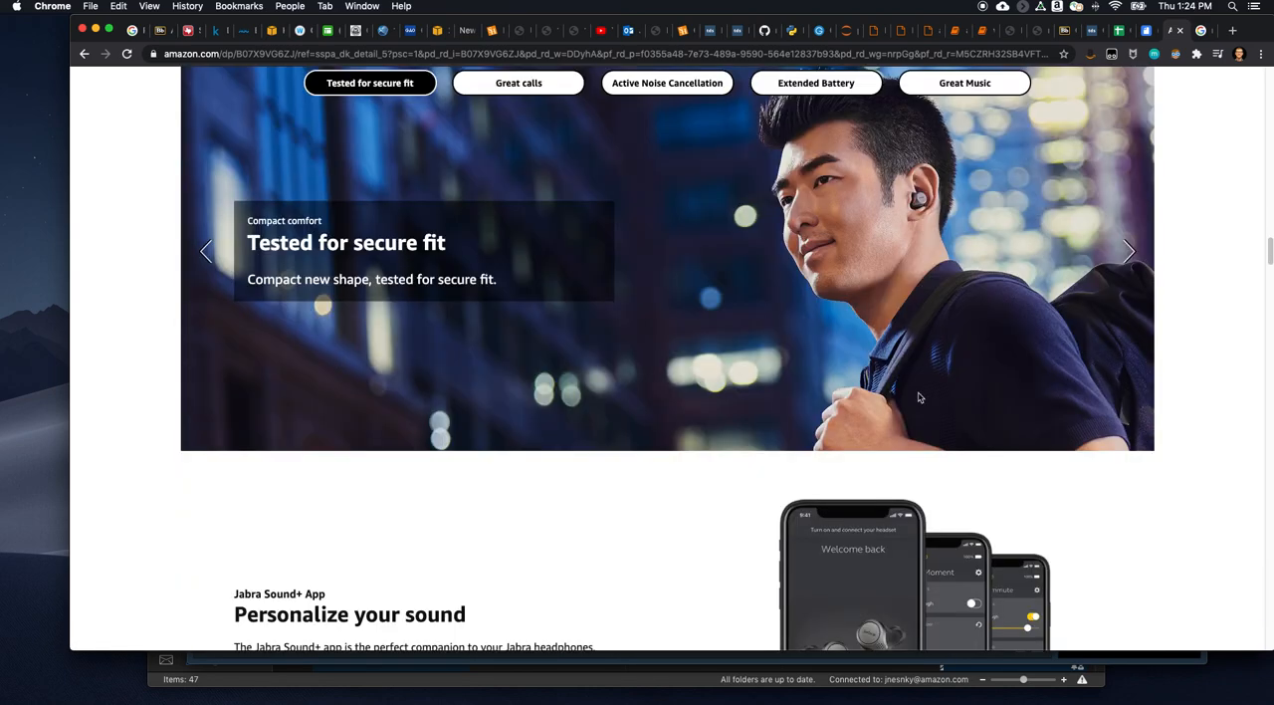
{"action": "scroll", "coordinate": [919, 396], "scroll_direction": "down", "scroll_amount": 12}
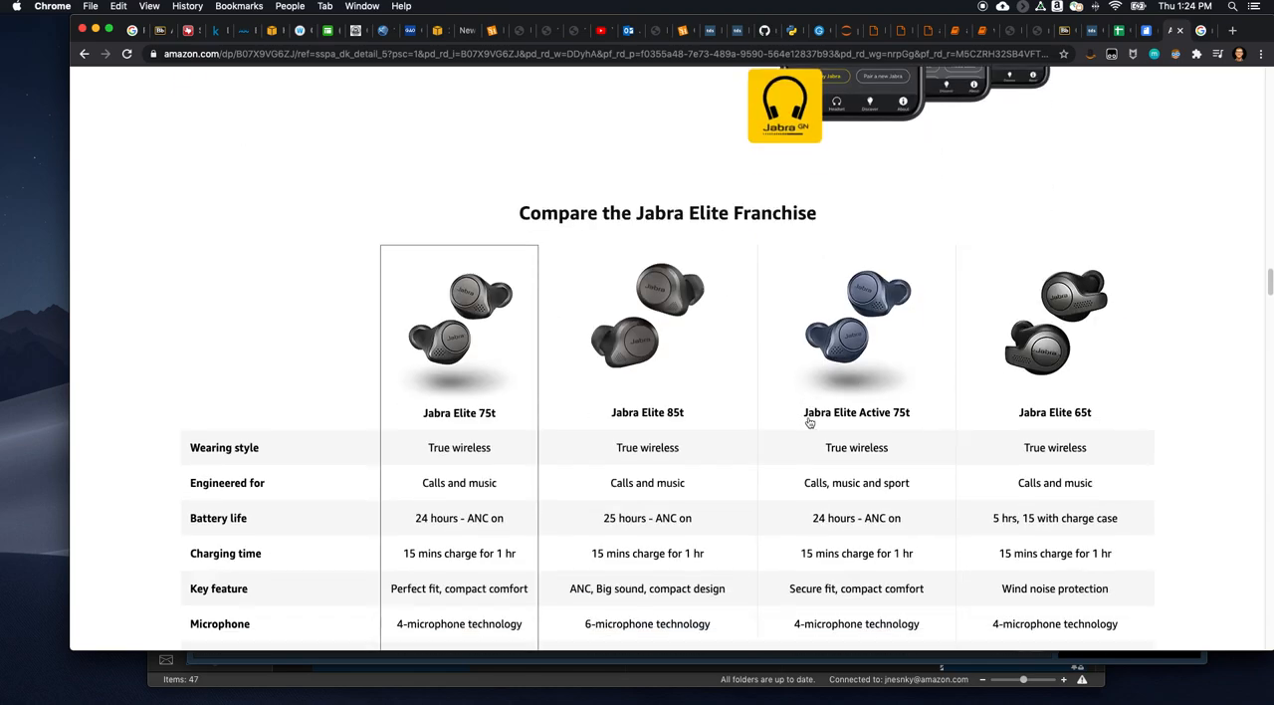
{"action": "scroll", "coordinate": [809, 422], "scroll_direction": "down", "scroll_amount": 7}
{"action": "scroll", "coordinate": [672, 399], "scroll_direction": "down", "scroll_amount": 7}
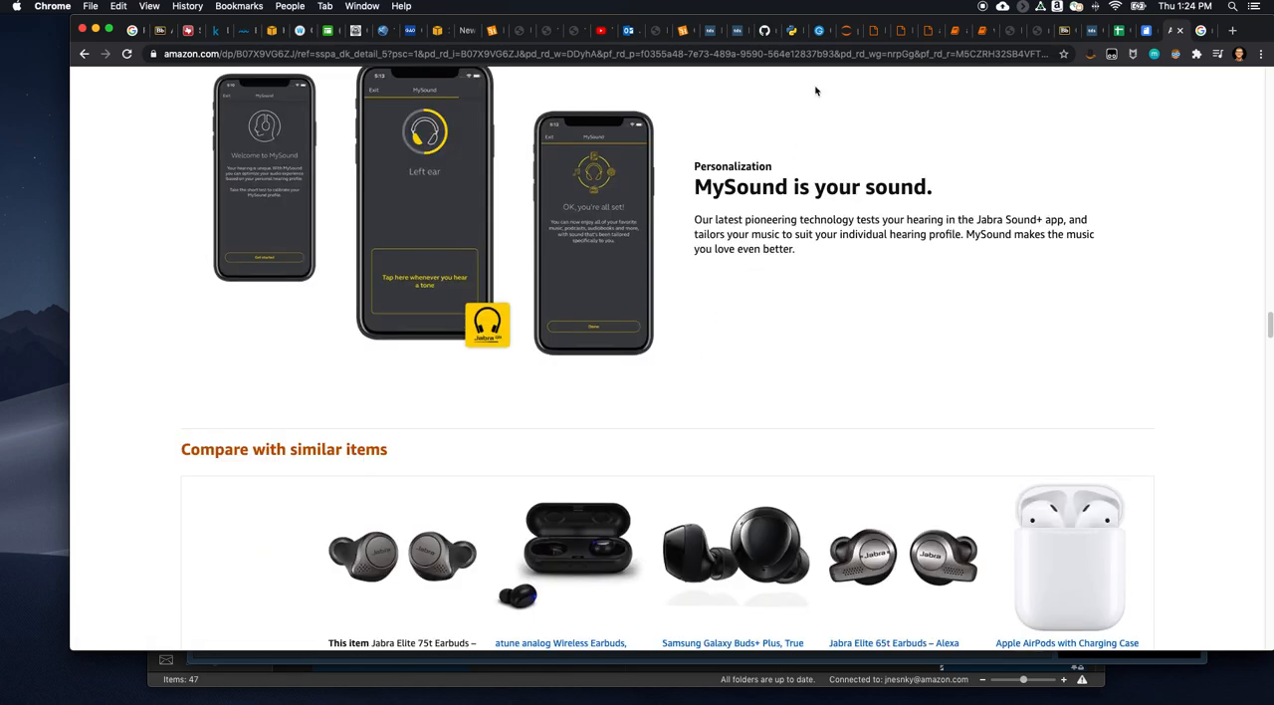
{"action": "scroll", "coordinate": [766, 239], "scroll_direction": "down", "scroll_amount": 1}
{"action": "scroll", "coordinate": [766, 239], "scroll_direction": "down", "scroll_amount": 7}
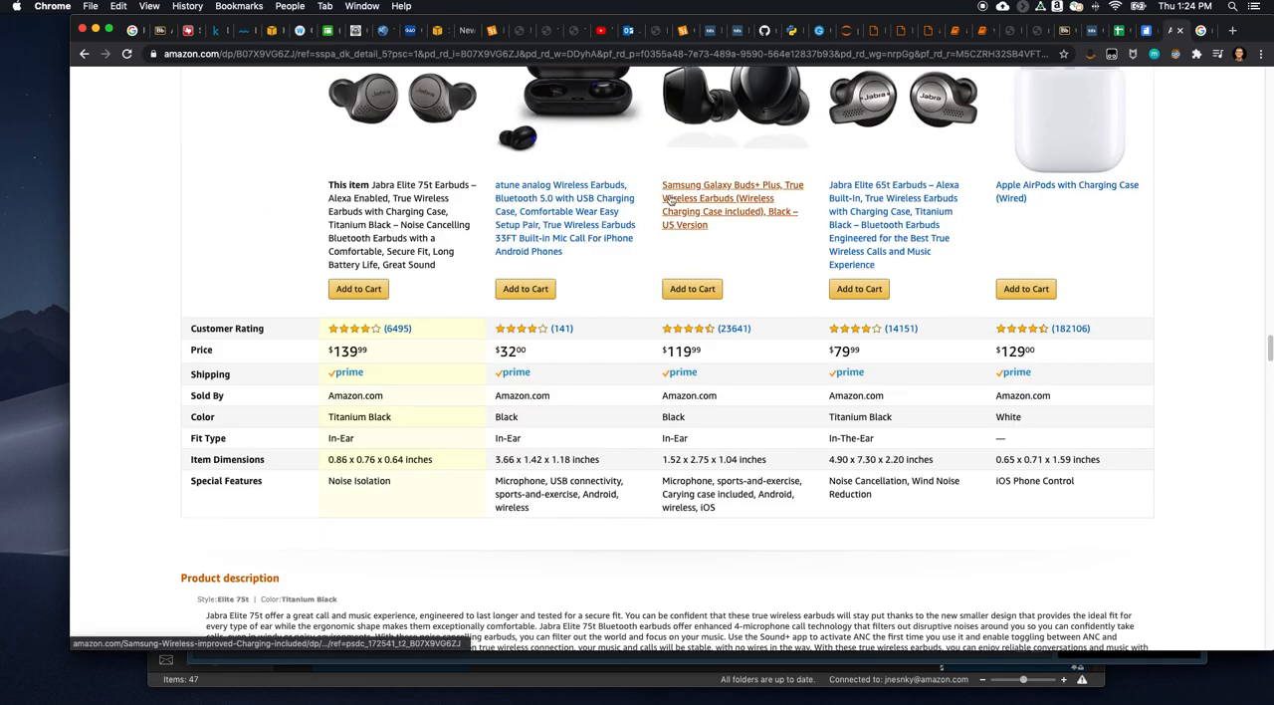
{"action": "scroll", "coordinate": [817, 182], "scroll_direction": "up", "scroll_amount": 3}
{"action": "scroll", "coordinate": [667, 218], "scroll_direction": "up", "scroll_amount": 1}
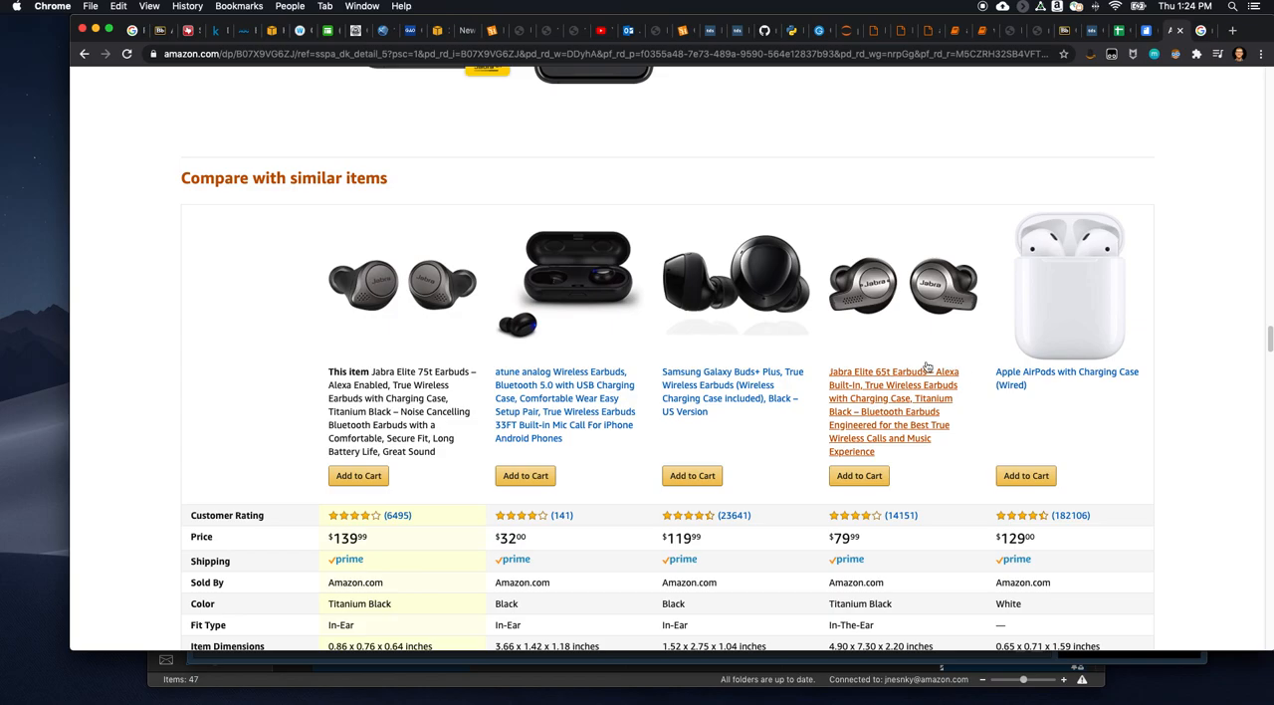
{"action": "scroll", "coordinate": [731, 365], "scroll_direction": "down", "scroll_amount": 8}
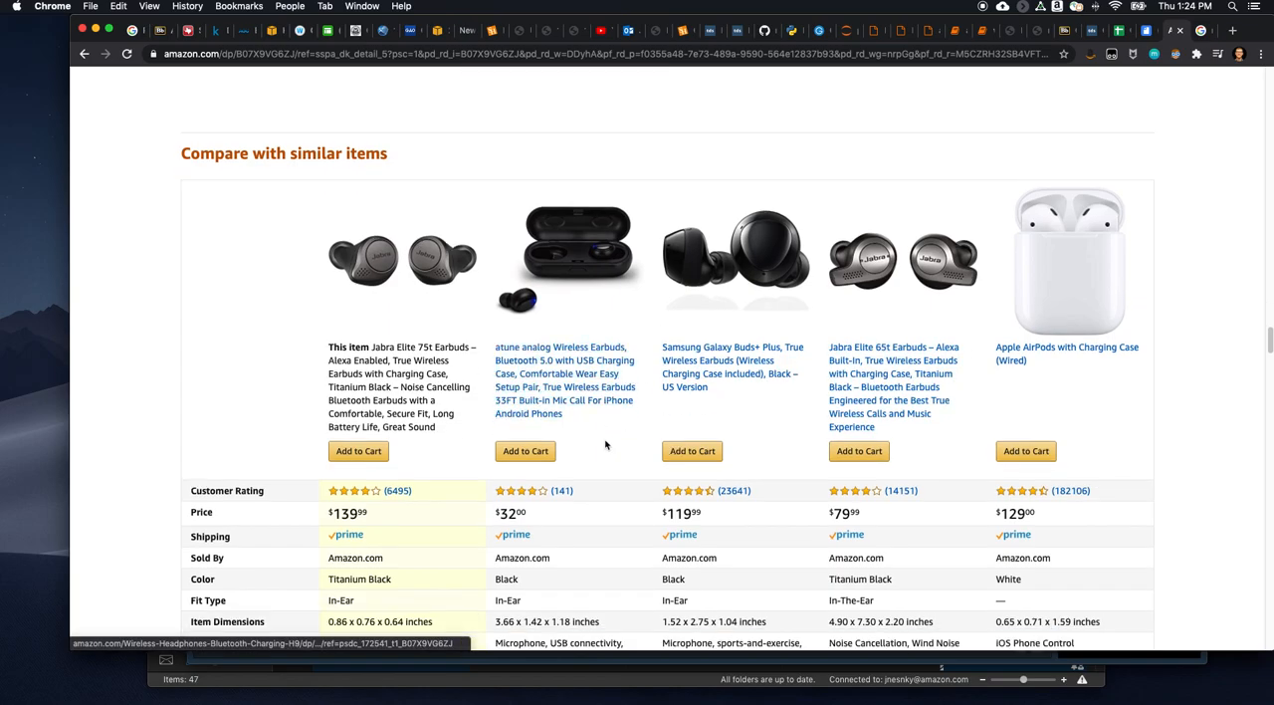
- Review the earbuds' product information, sponsored suggestions, customer questions and ratings, and return to the manufacturer's product images
{"action": "scroll", "coordinate": [508, 317], "scroll_direction": "down", "scroll_amount": 17}
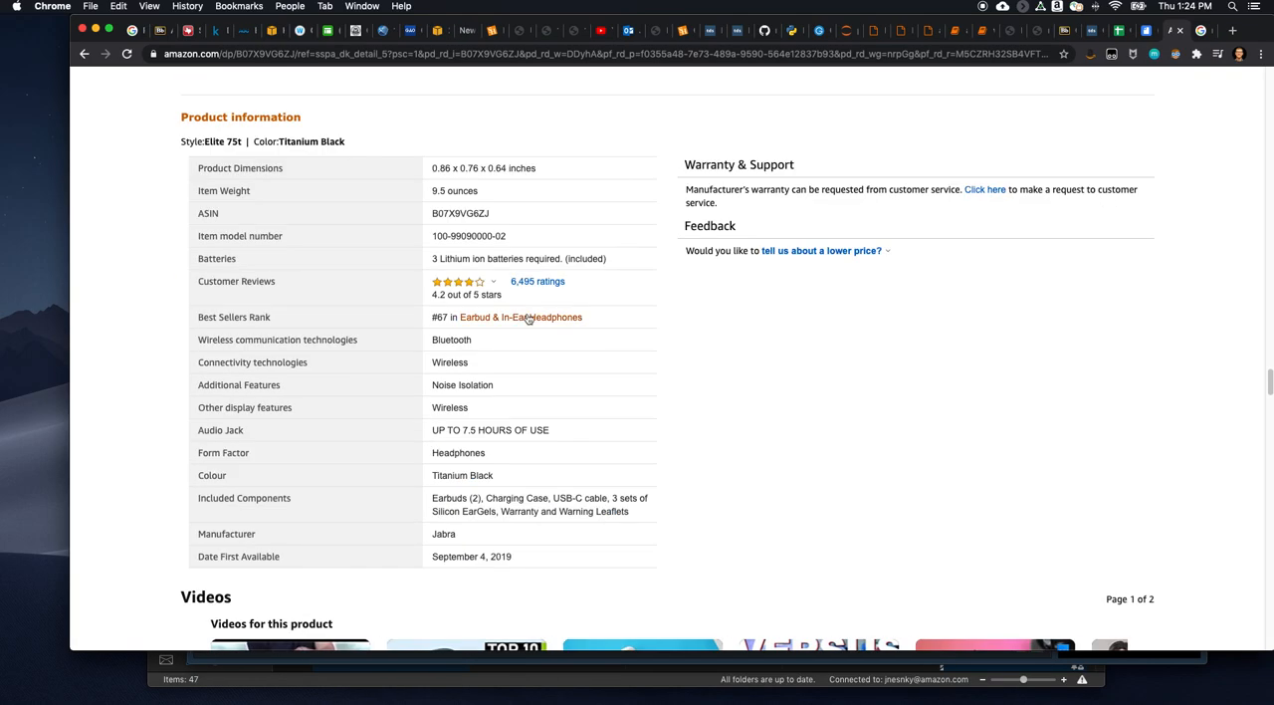
{"action": "scroll", "coordinate": [587, 303], "scroll_direction": "down", "scroll_amount": 10}
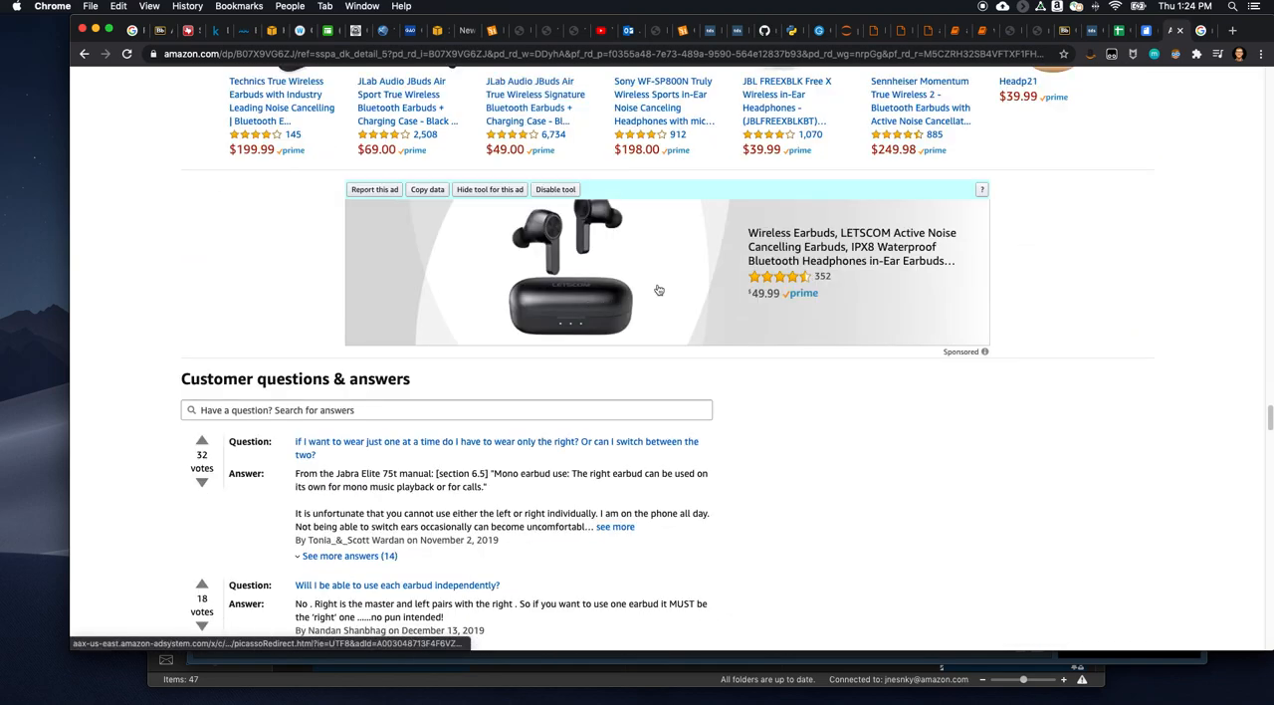
{"action": "scroll", "coordinate": [889, 313], "scroll_direction": "down", "scroll_amount": 10}
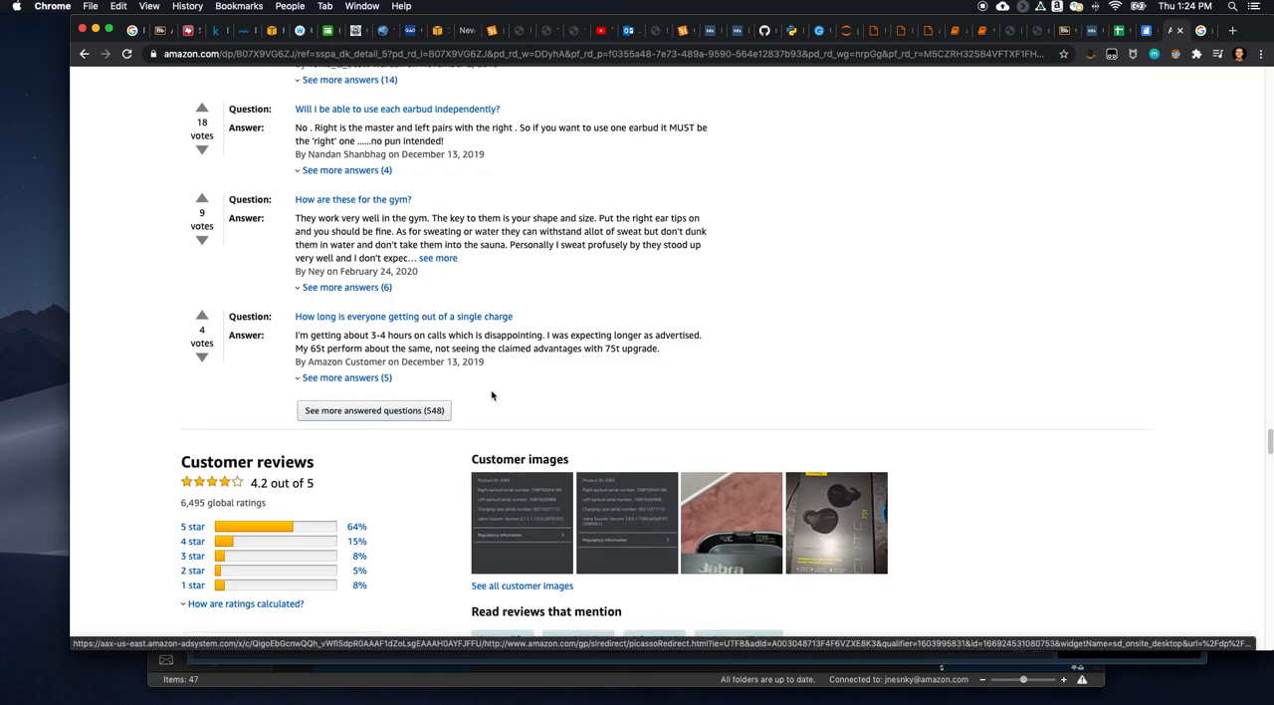
{"action": "scroll", "coordinate": [558, 348], "scroll_direction": "up", "scroll_amount": 18}
{"action": "scroll", "coordinate": [583, 378], "scroll_direction": "up", "scroll_amount": 20}
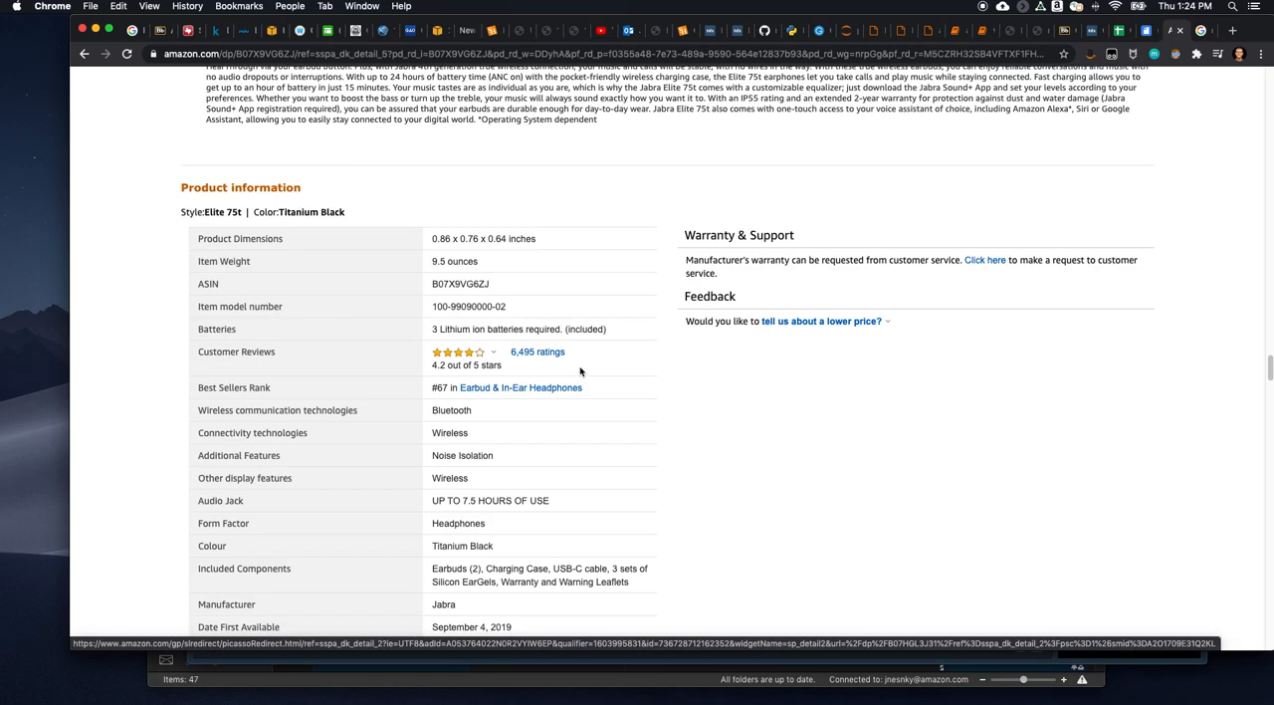
{"action": "scroll", "coordinate": [580, 366], "scroll_direction": "up", "scroll_amount": 5}
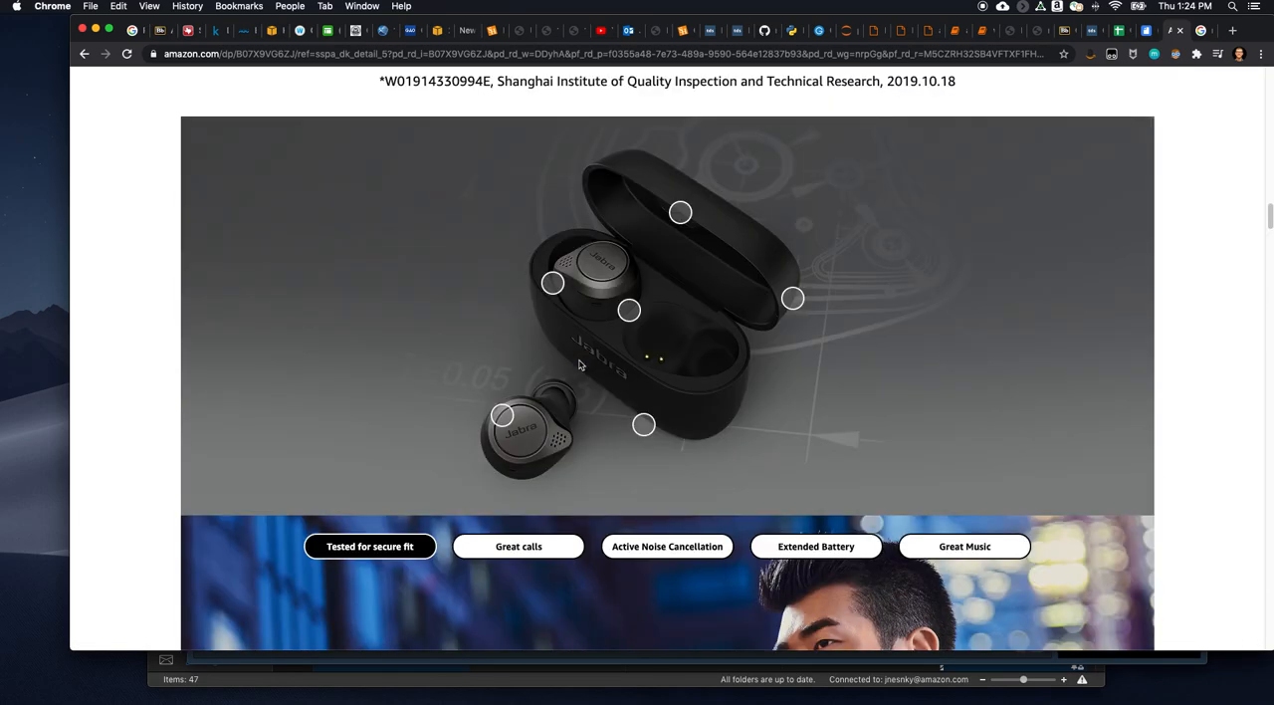
{"action": "scroll", "coordinate": [580, 366], "scroll_direction": "up", "scroll_amount": 3}
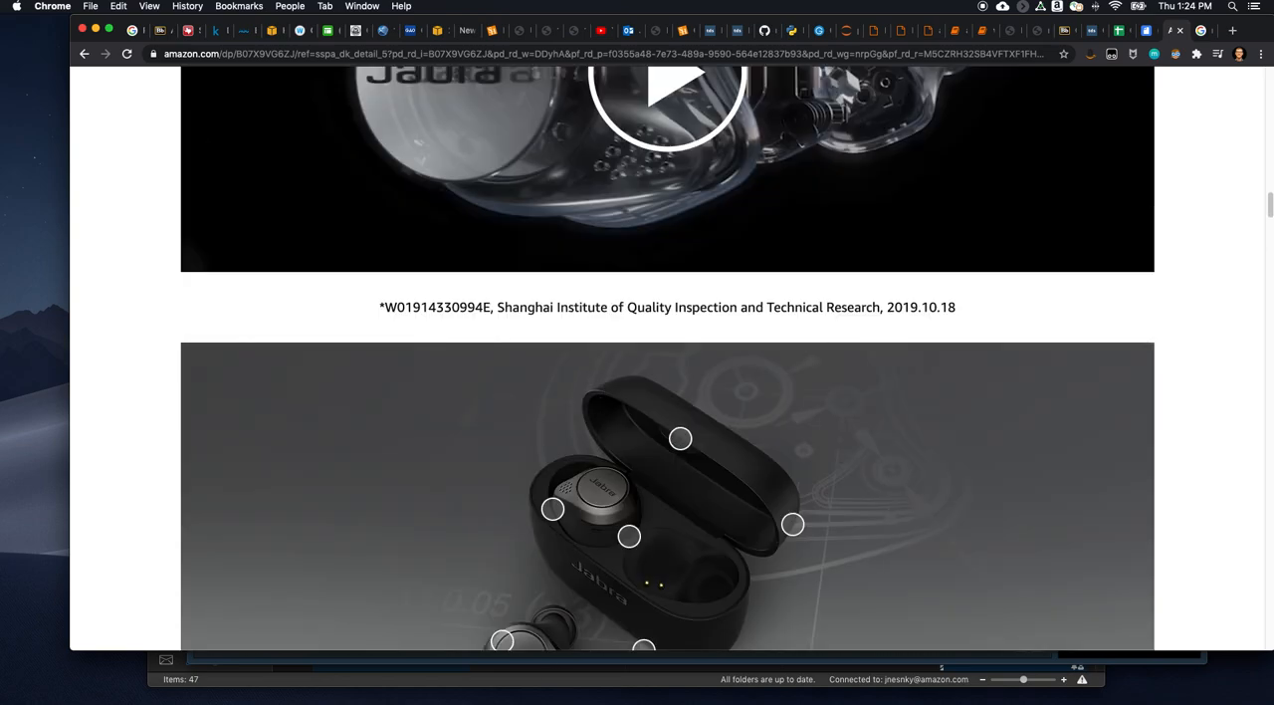
- Switch to RStudio and close israeli arules.Rmd, EMCC recommendation engine.Rmd and EMCC arules.Rmd, keeping only groceries.Rmd open
{"action": "key", "text": "super+Tab"}
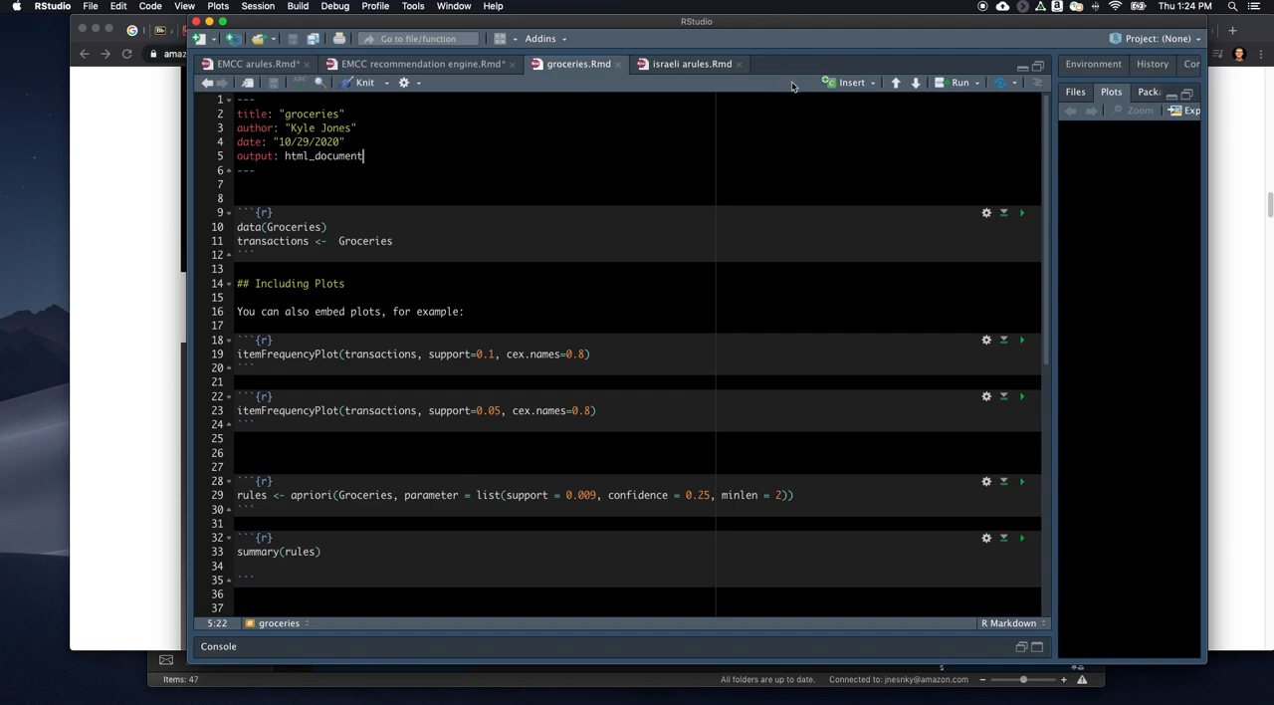
{"action": "left_click", "coordinate": [737, 66]}
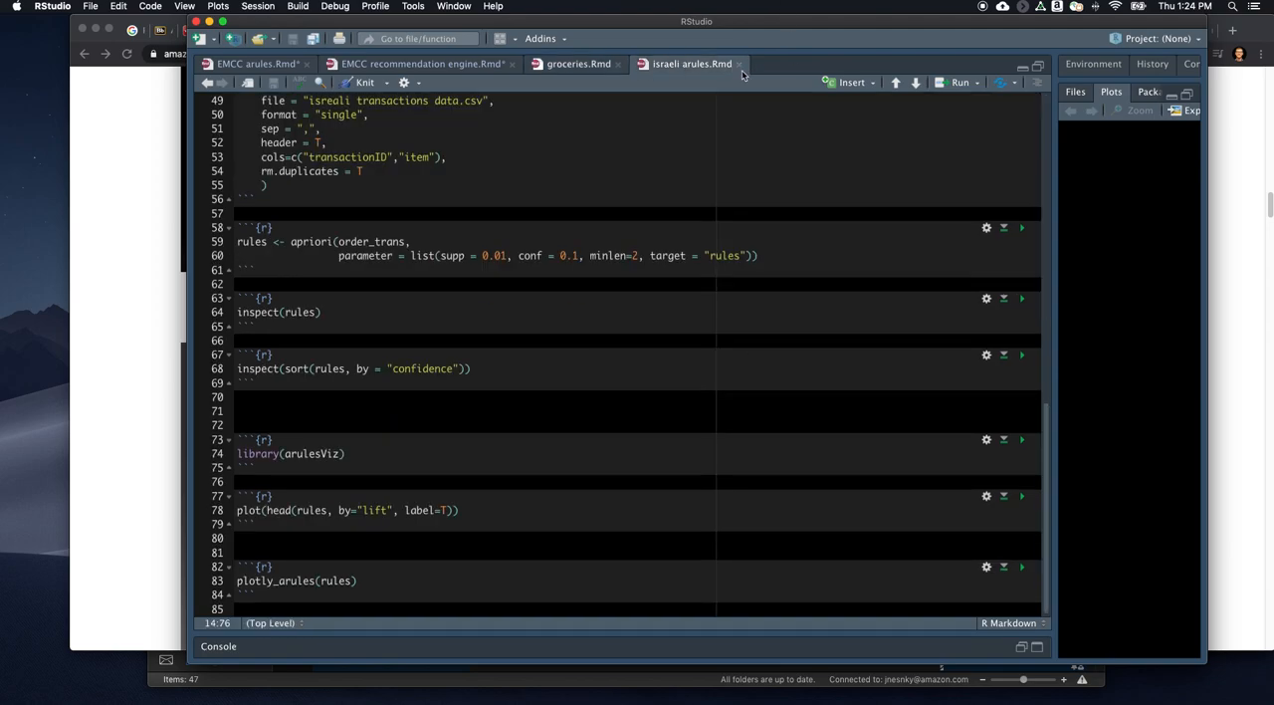
{"action": "left_click", "coordinate": [739, 65]}
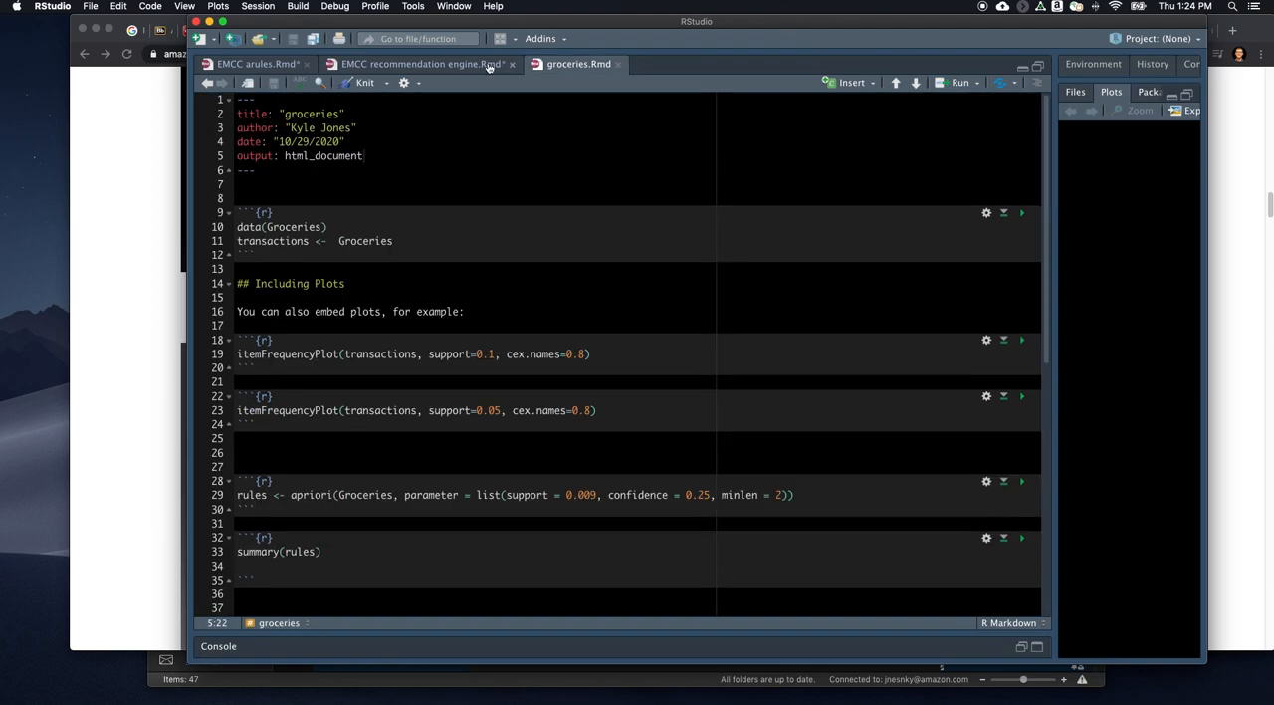
{"action": "left_click", "coordinate": [512, 64]}
{"action": "left_click", "coordinate": [731, 118]}
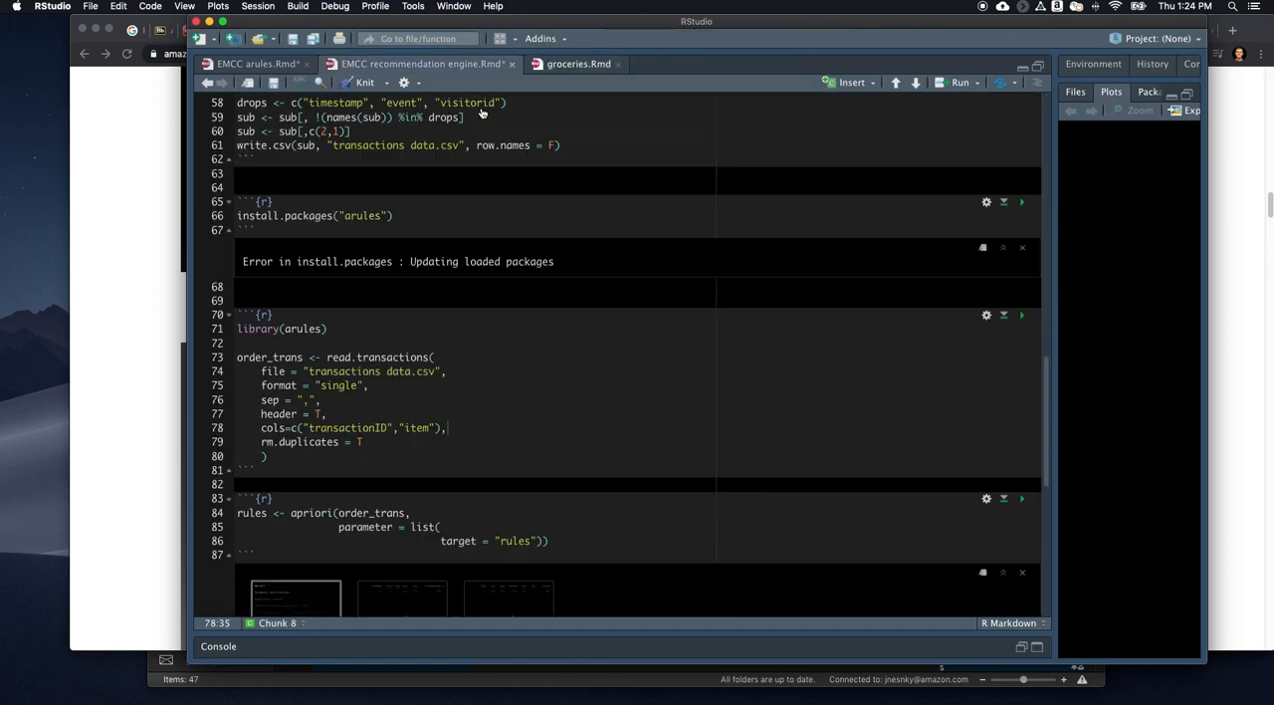
{"action": "left_click", "coordinate": [307, 64]}
{"action": "left_click", "coordinate": [735, 97]}
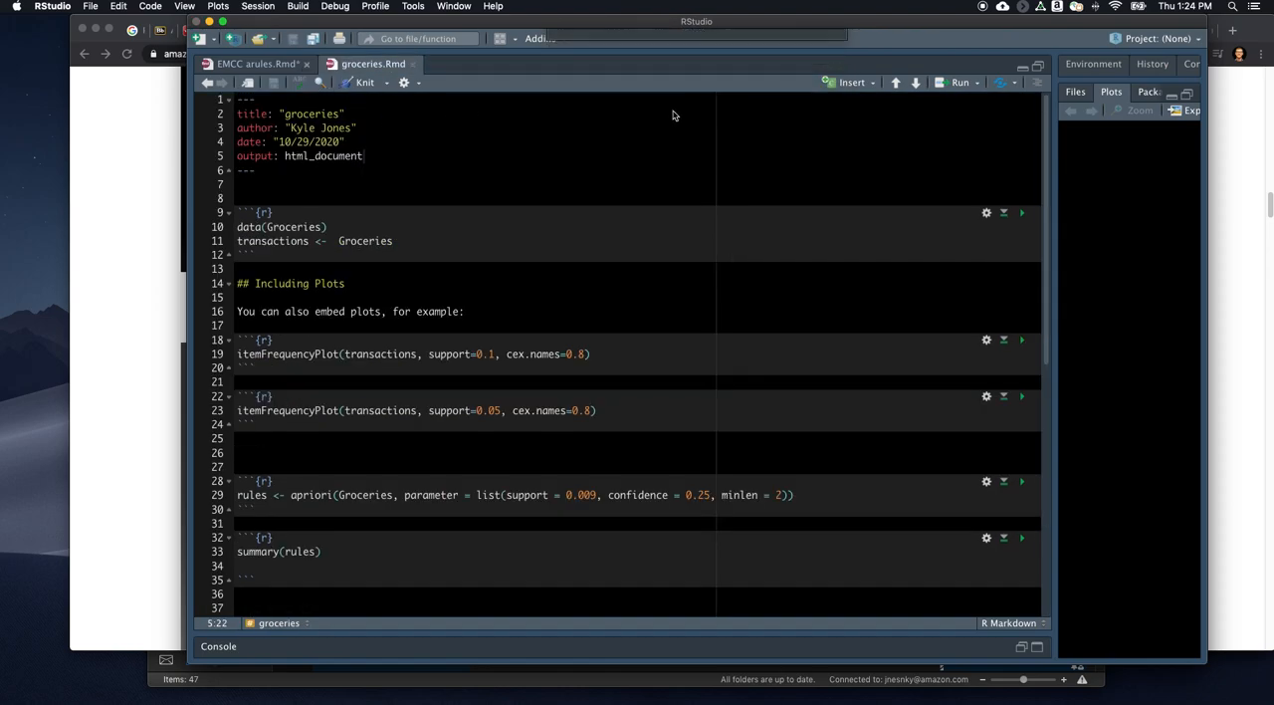
- Run the chunk that loads the Groceries data into transactions, and plot the item frequencies at support 0.1
{"action": "left_click", "coordinate": [430, 223]}
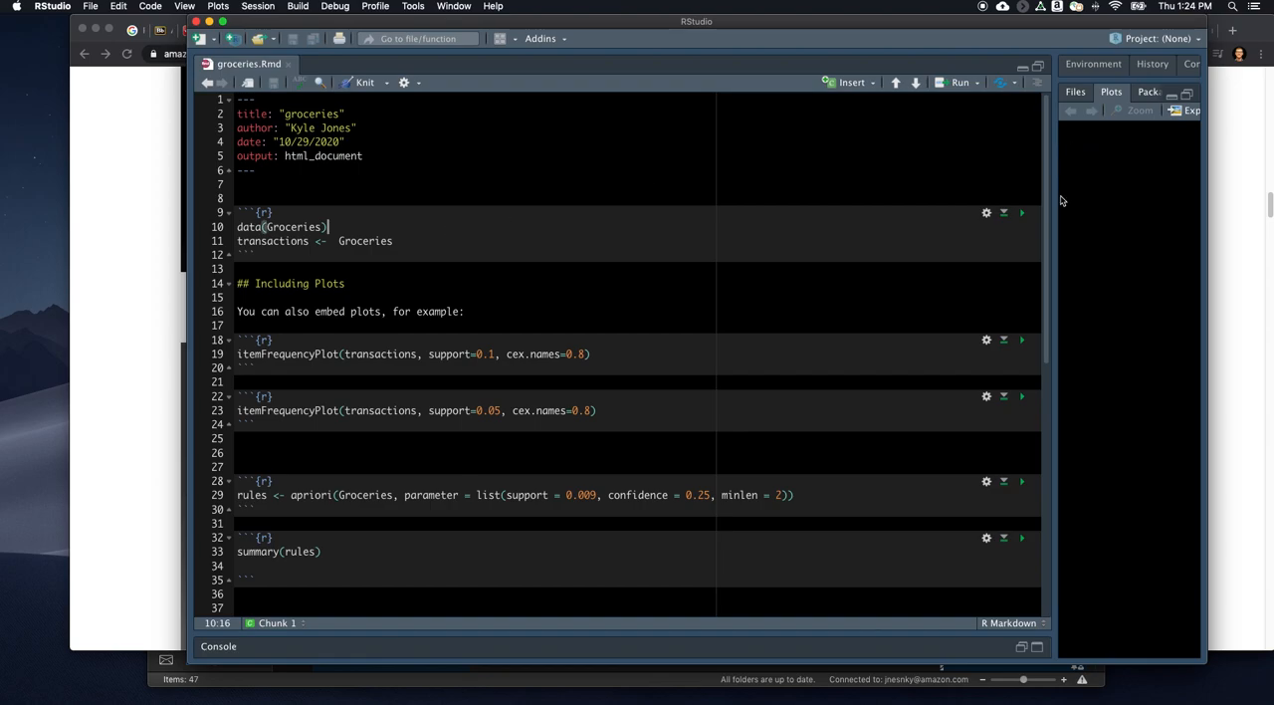
{"action": "left_click", "coordinate": [1022, 213]}
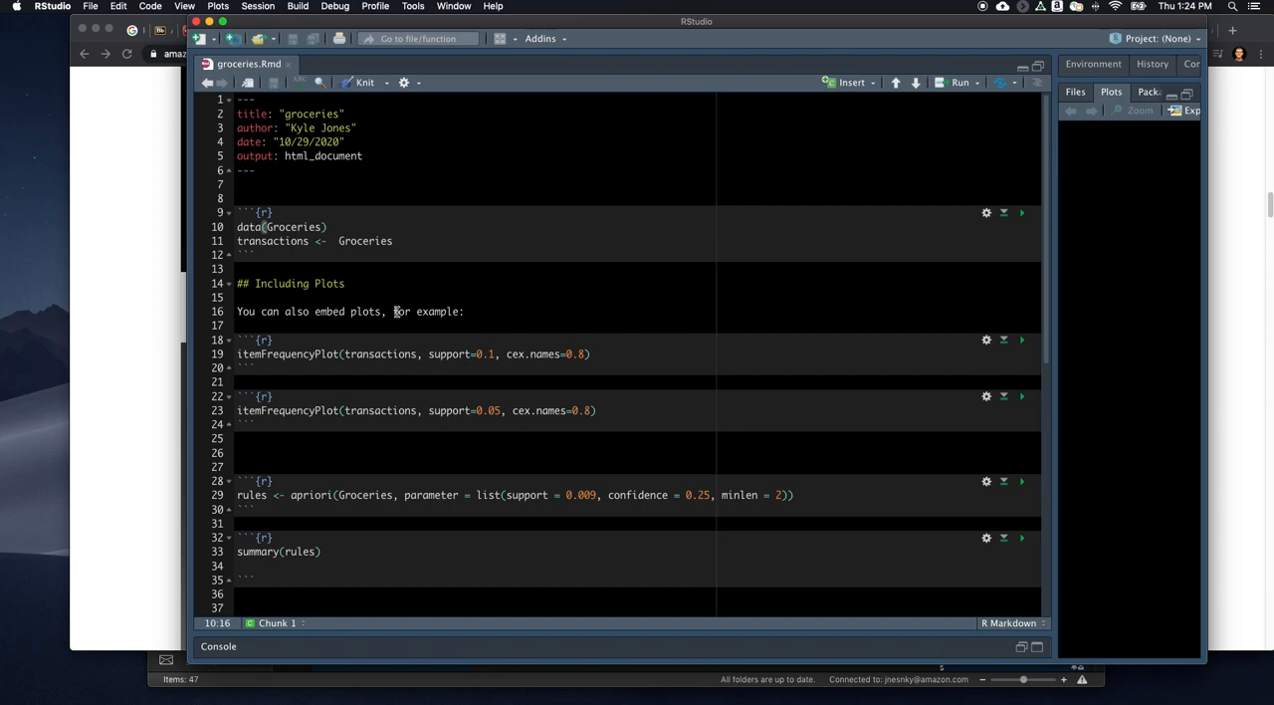
{"action": "left_click", "coordinate": [593, 354]}
{"action": "left_click", "coordinate": [1021, 339]}
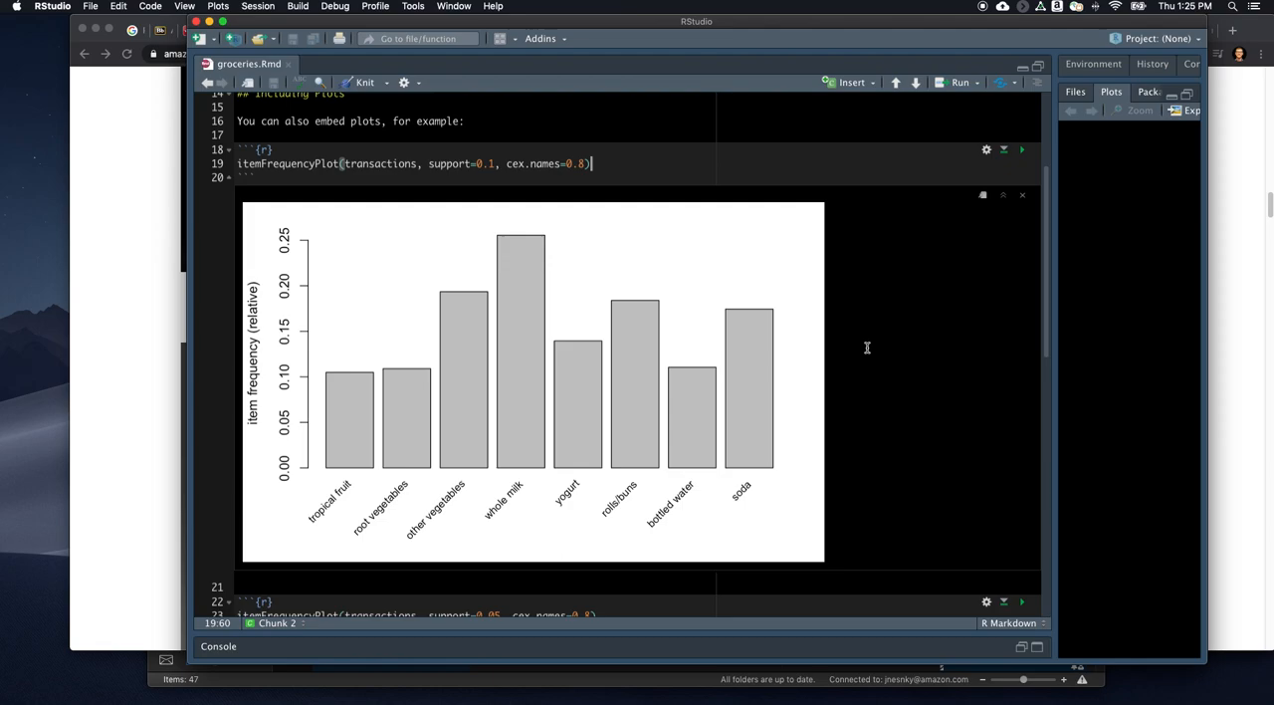
- Run the item frequency plot chunk with support 0.05 and compare its chart with the 0.1 support plot
{"action": "scroll", "coordinate": [836, 358], "scroll_direction": "down", "scroll_amount": 3}
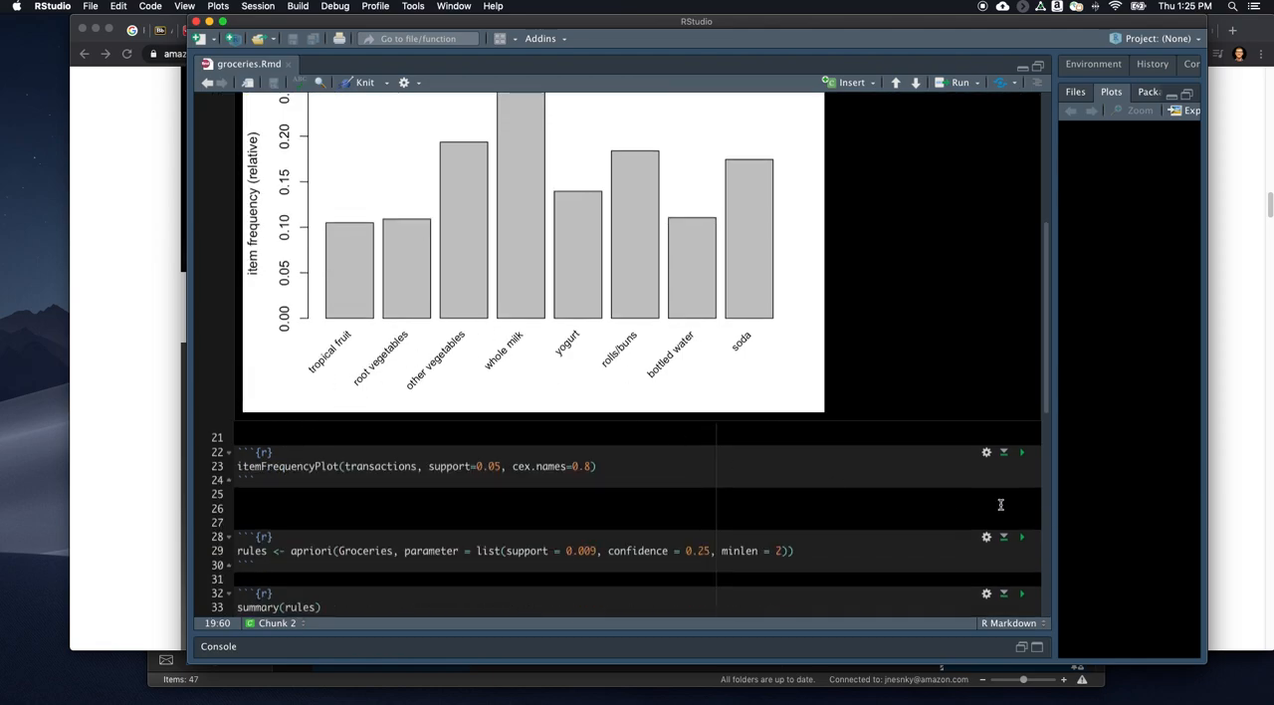
{"action": "left_click", "coordinate": [1022, 453]}
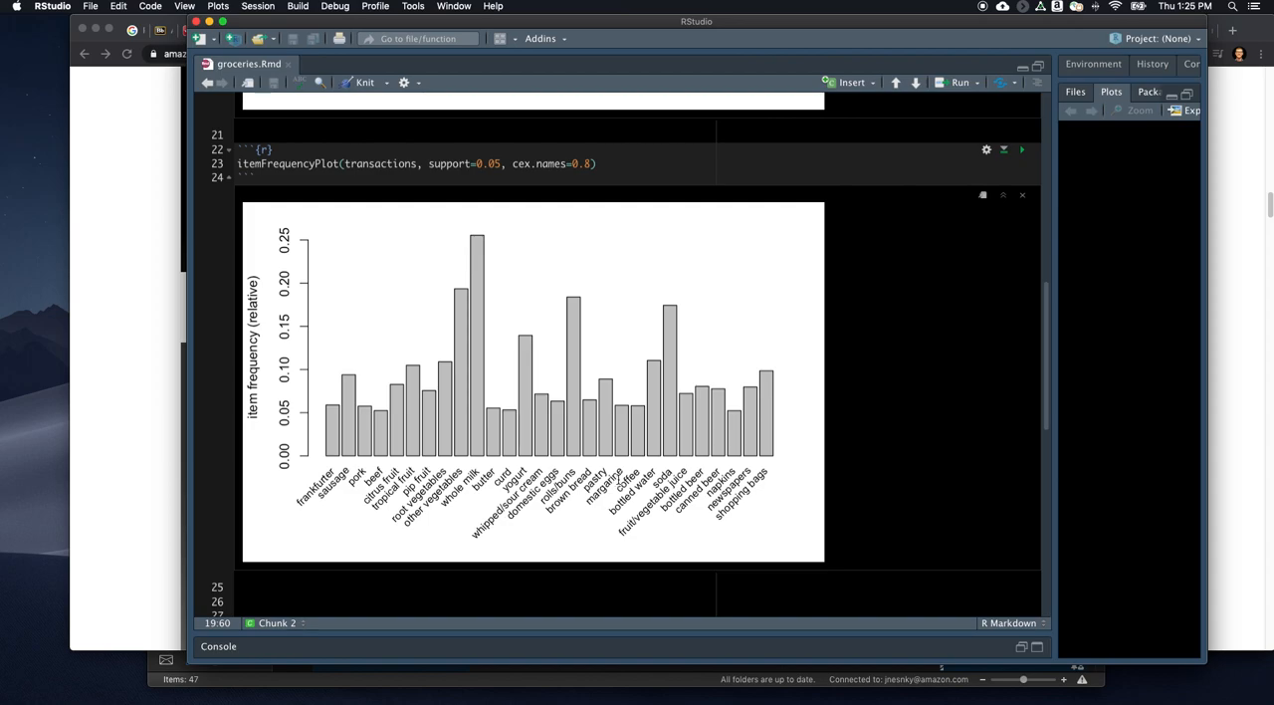
{"action": "left_click", "coordinate": [619, 480]}
{"action": "scroll", "coordinate": [535, 481], "scroll_direction": "down", "scroll_amount": 3}
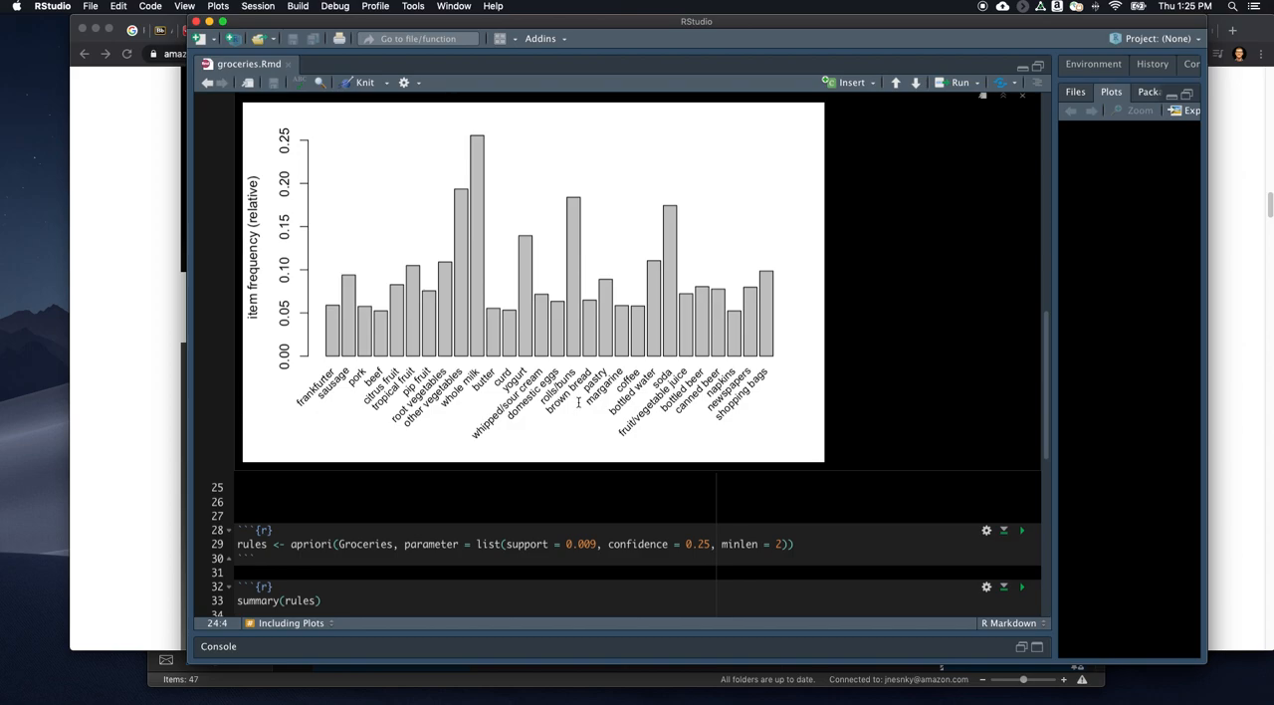
{"action": "scroll", "coordinate": [584, 418], "scroll_direction": "up", "scroll_amount": 5}
{"action": "scroll", "coordinate": [597, 378], "scroll_direction": "up", "scroll_amount": 4}
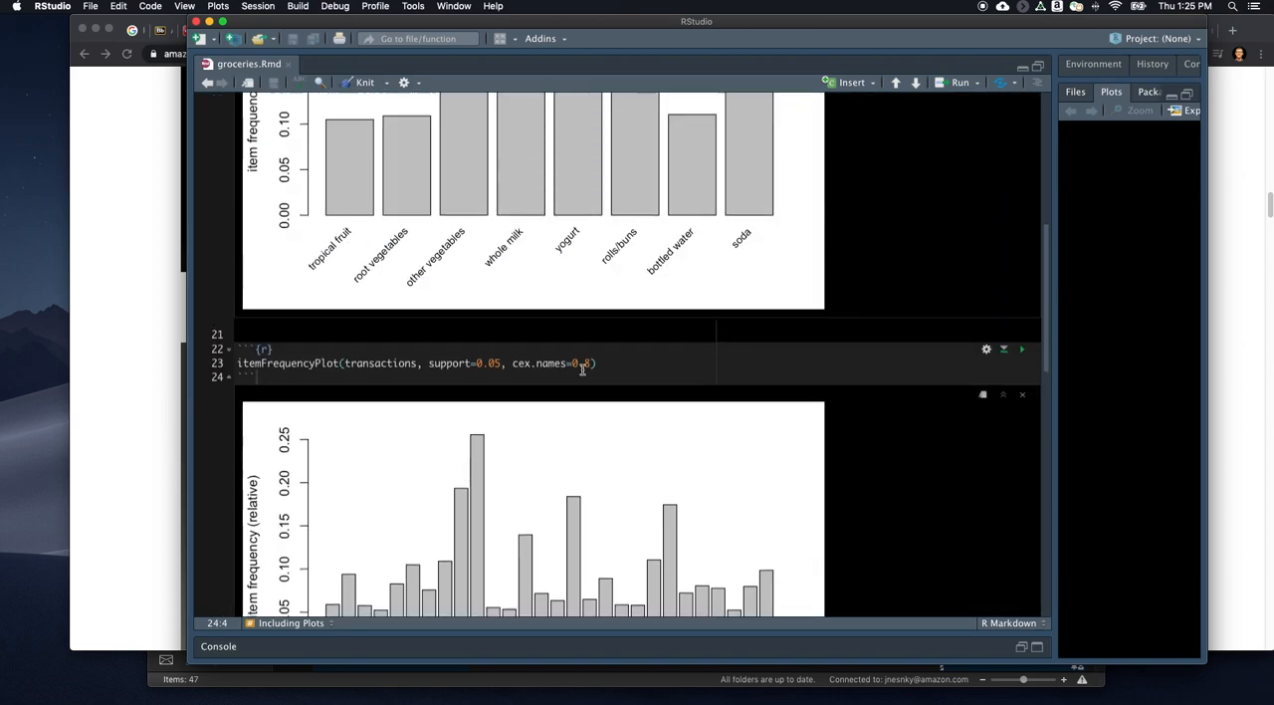
{"action": "scroll", "coordinate": [580, 389], "scroll_direction": "down", "scroll_amount": 7}
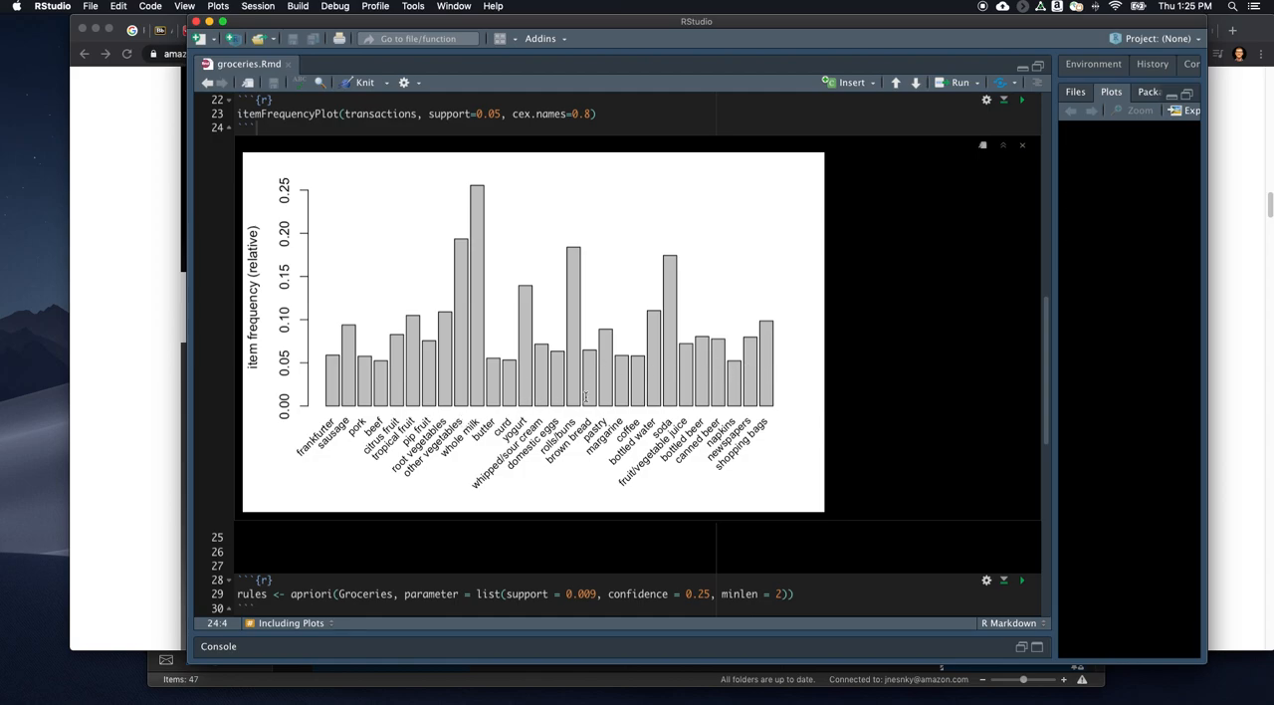
- Generate the apriori rules with support 0.009, confidence 0.25 and minlen 2, and display the console output of the rules summary
{"action": "scroll", "coordinate": [779, 376], "scroll_direction": "down", "scroll_amount": 4}
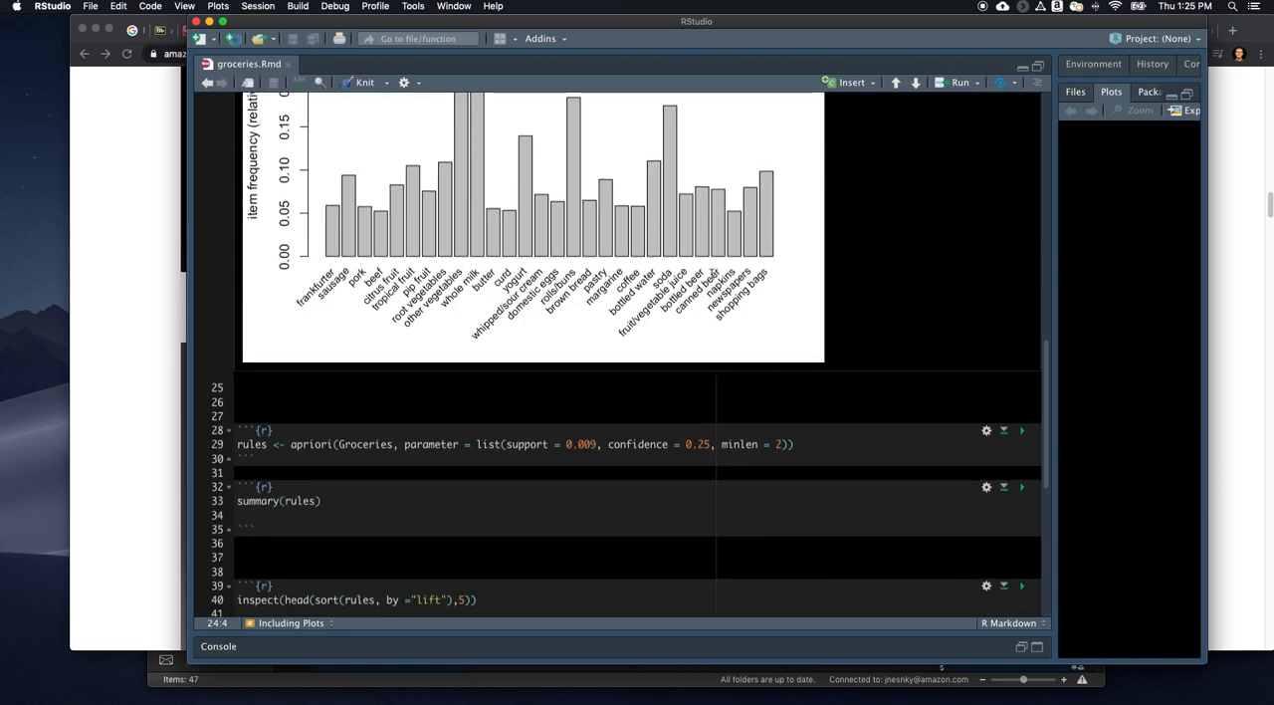
{"action": "left_click", "coordinate": [1021, 430]}
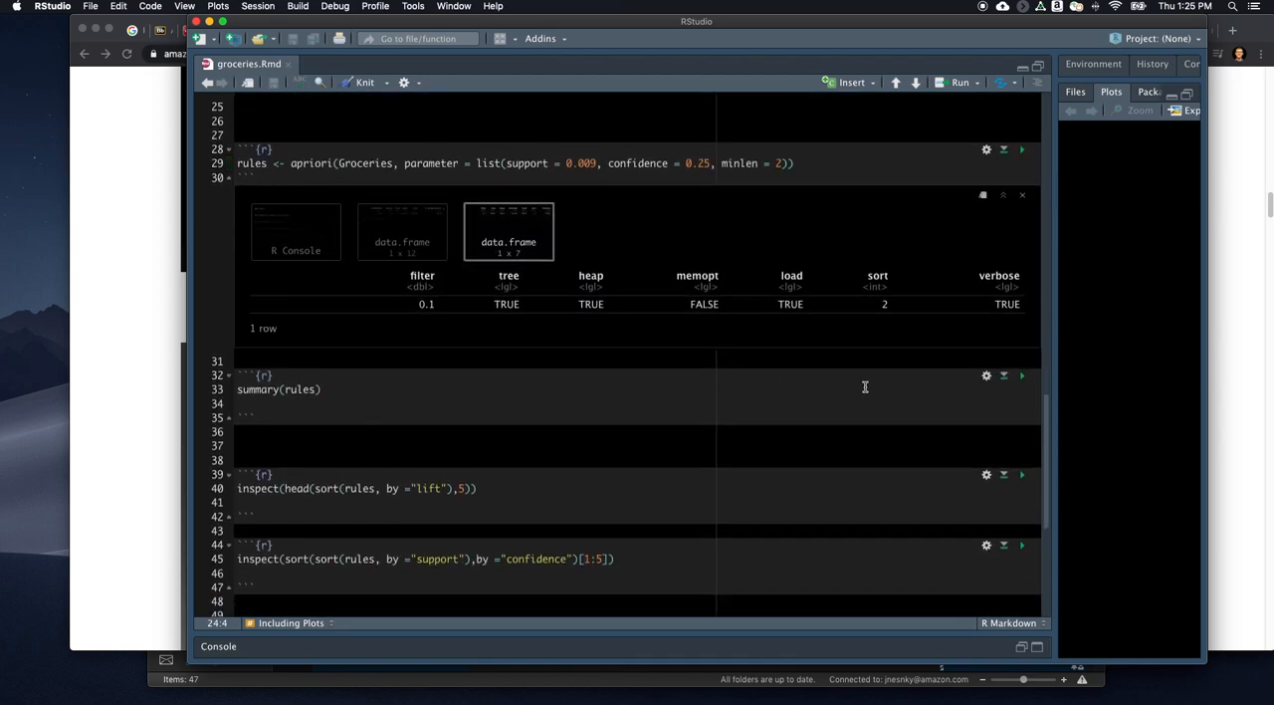
{"action": "left_click", "coordinate": [1021, 375]}
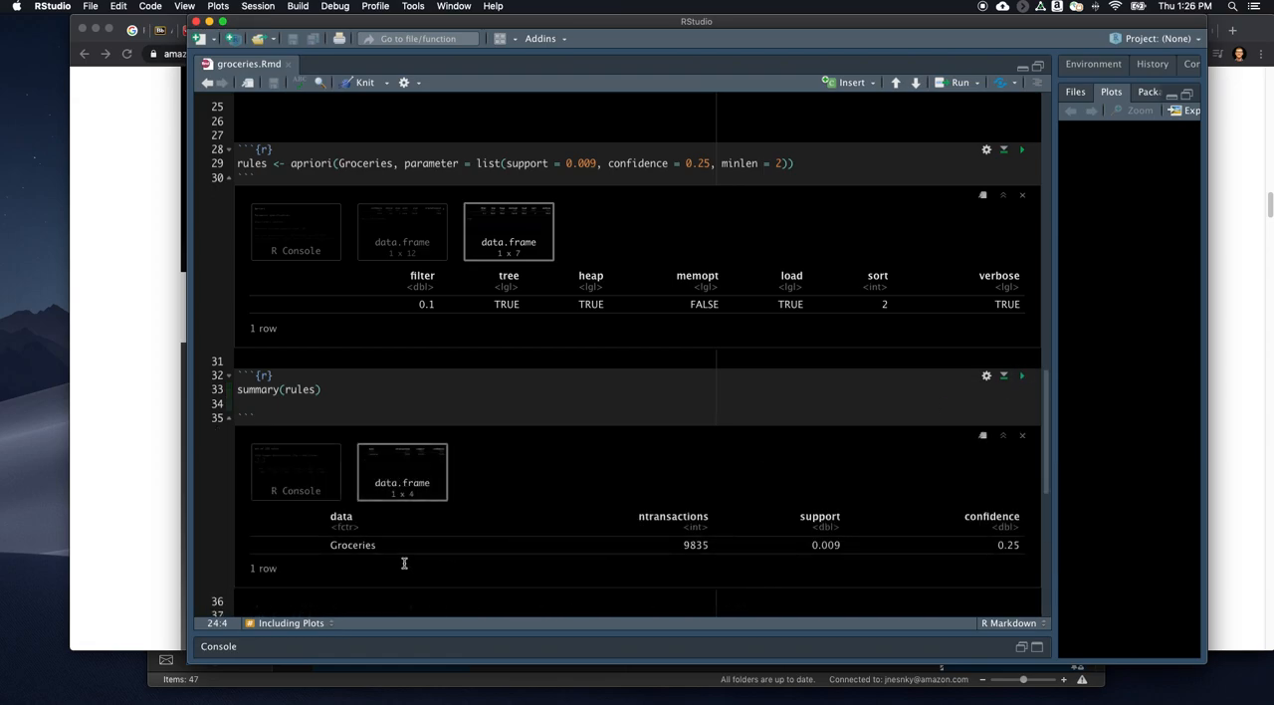
{"action": "left_click", "coordinate": [279, 471]}
{"action": "scroll", "coordinate": [458, 488], "scroll_direction": "down", "scroll_amount": 10}
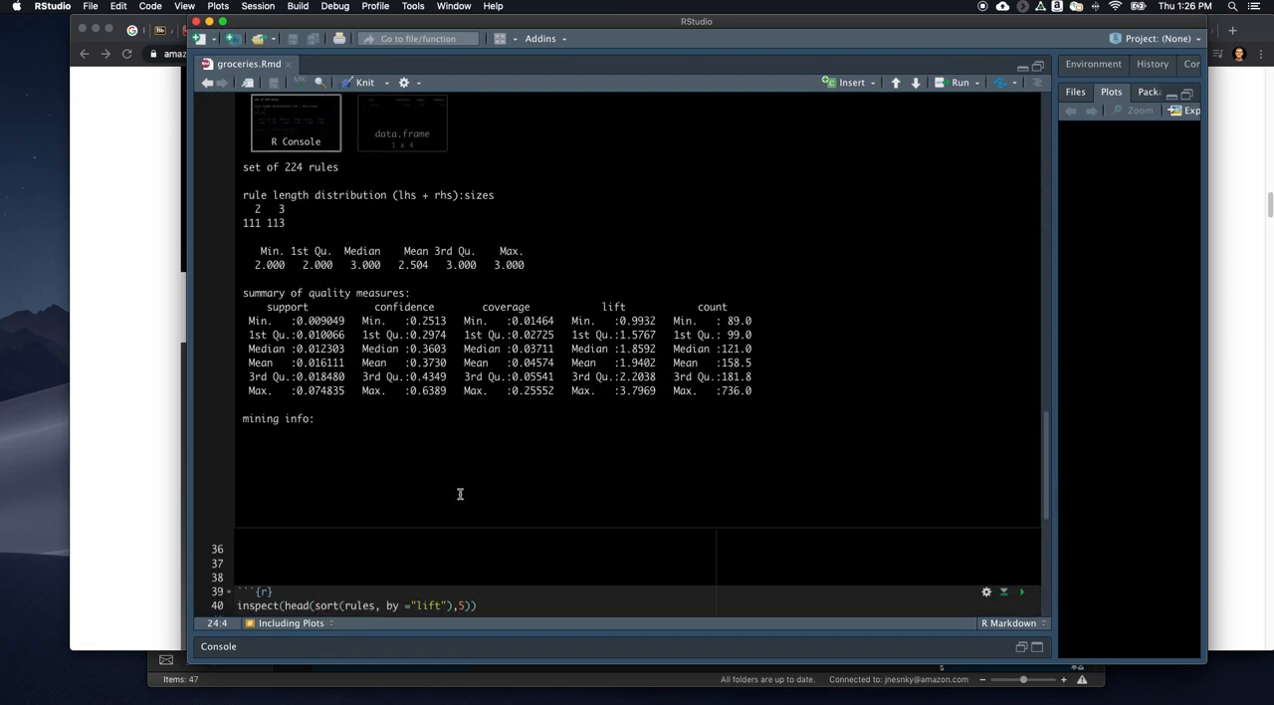
- Run the chunk listing the top 5 rules by lift, and examine the whipped/sour cream and tropical fruit rules
{"action": "left_click", "coordinate": [1021, 491]}
{"action": "scroll", "coordinate": [796, 483], "scroll_direction": "down", "scroll_amount": 5}
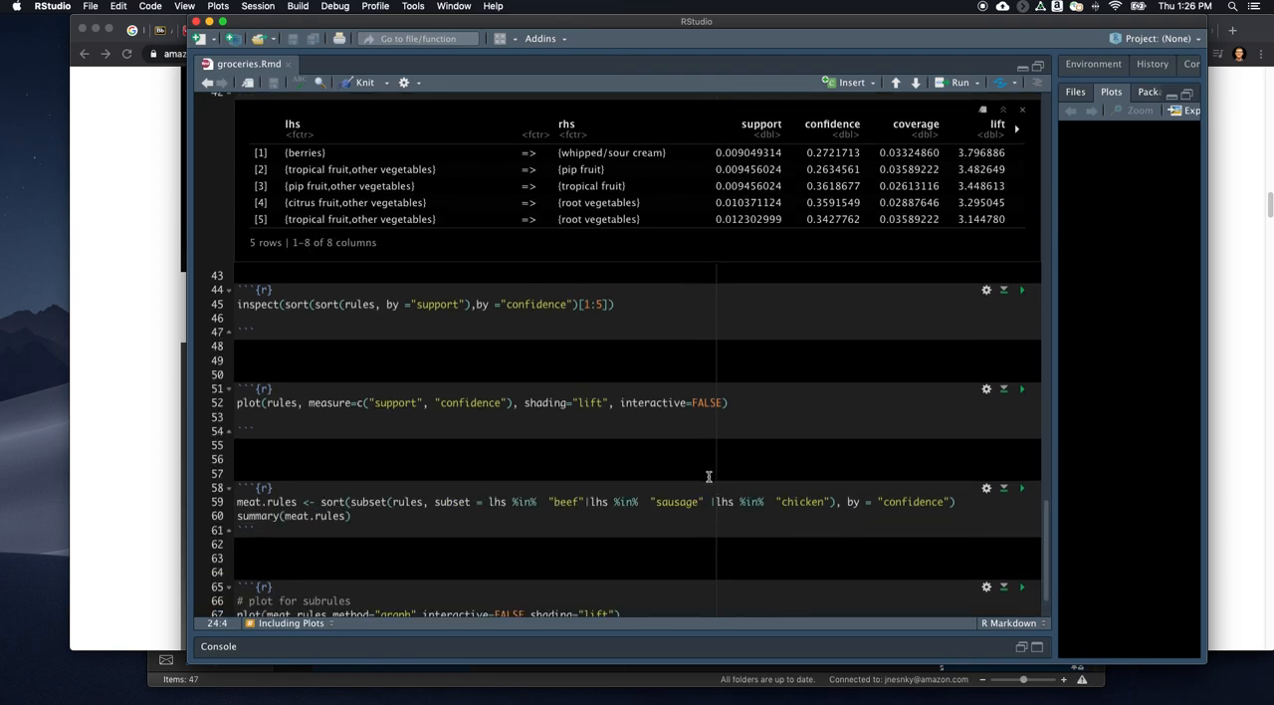
{"action": "scroll", "coordinate": [544, 395], "scroll_direction": "up", "scroll_amount": 3}
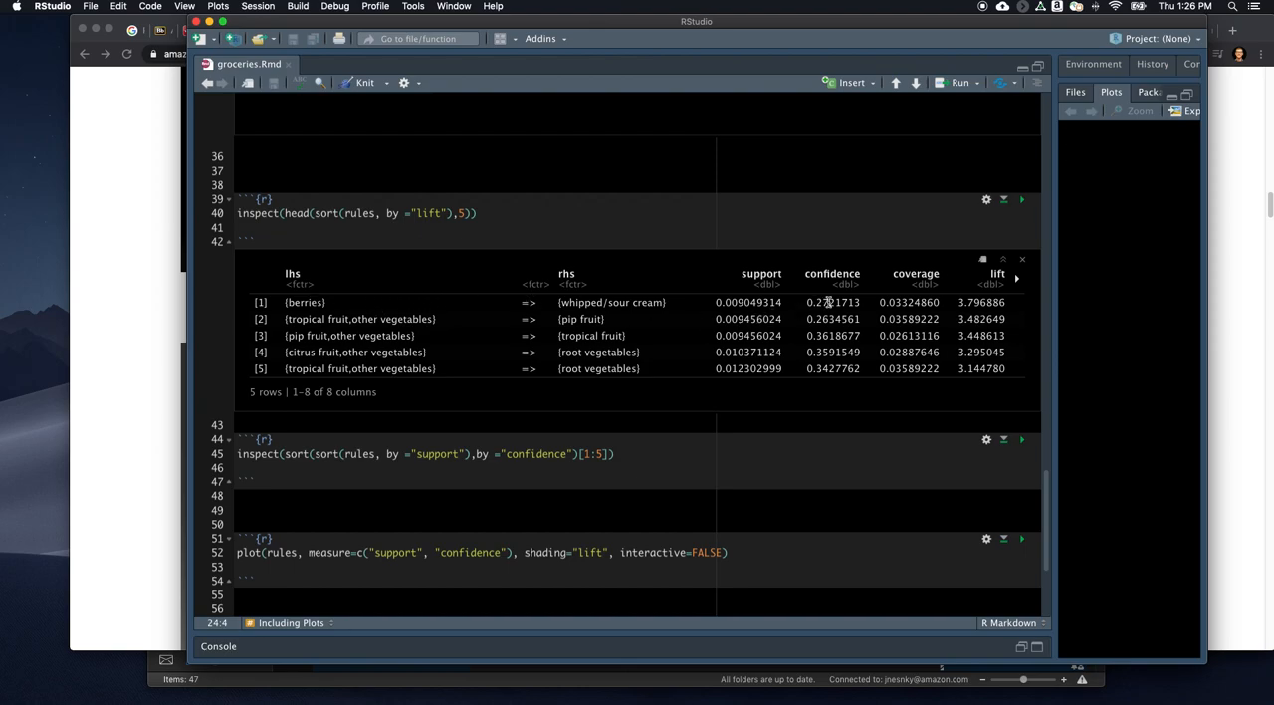
{"action": "left_click_drag", "start_coordinate": [569, 302], "coordinate": [652, 302]}
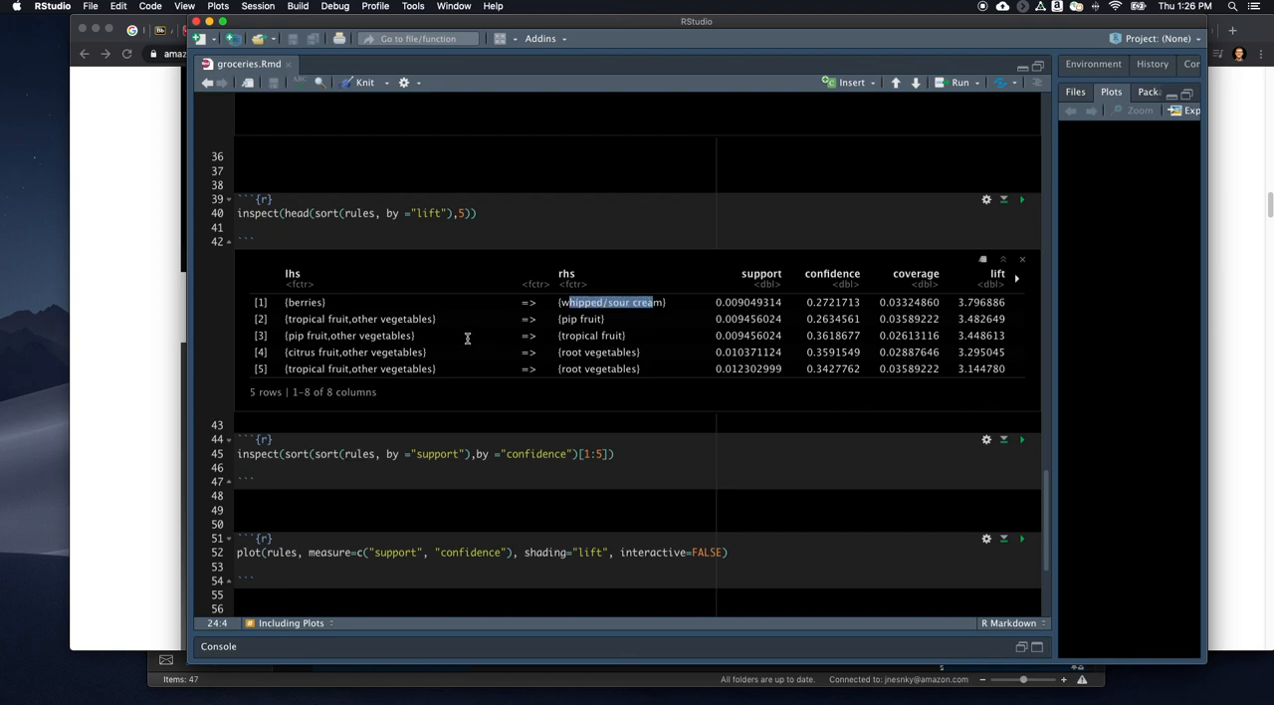
{"action": "left_click_drag", "start_coordinate": [290, 335], "coordinate": [414, 335]}
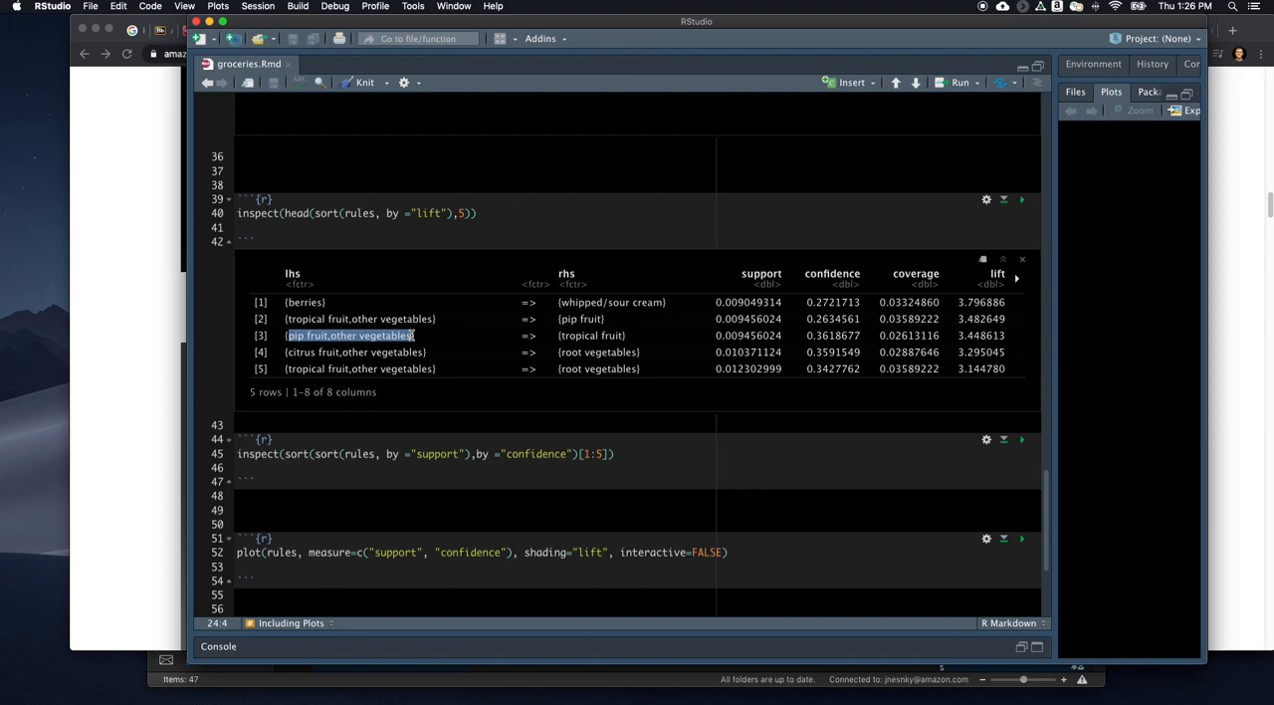
{"action": "left_click", "coordinate": [822, 336]}
{"action": "double_click", "coordinate": [585, 338]}
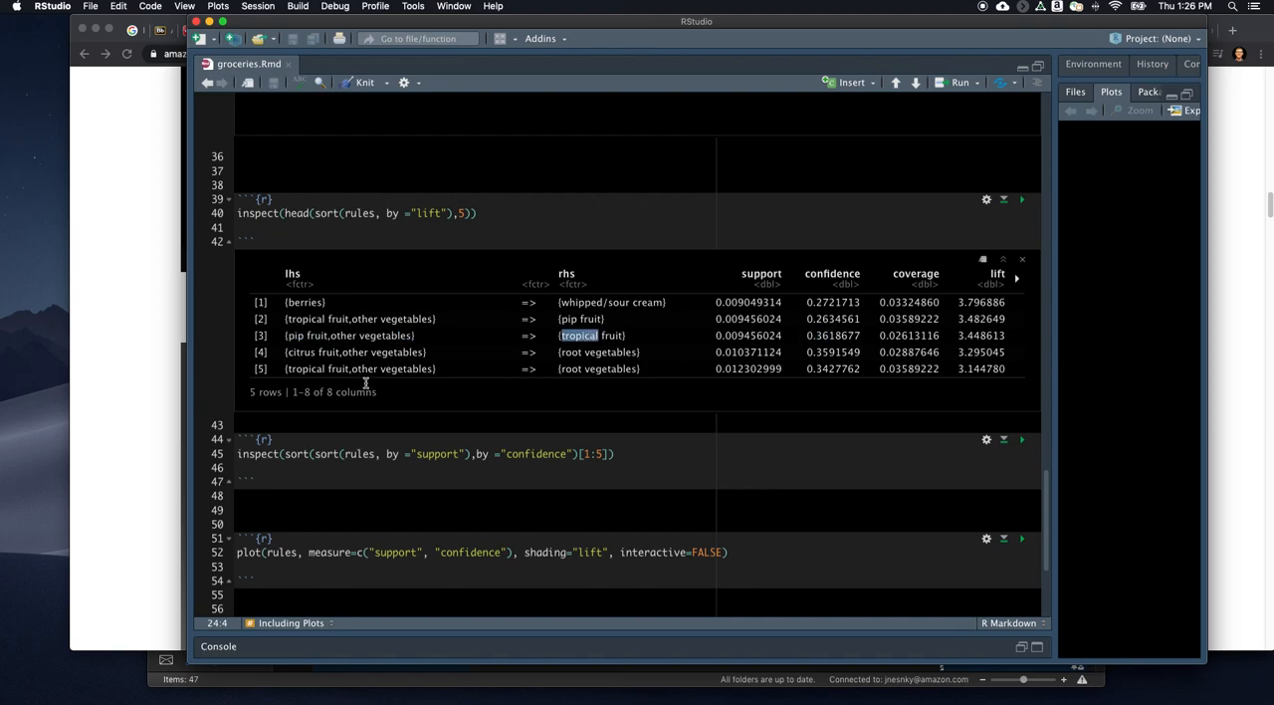
- Change the lift inspection chunk to show the top 50 rules sorted by confidence, and run it
{"action": "left_click", "coordinate": [458, 213]}
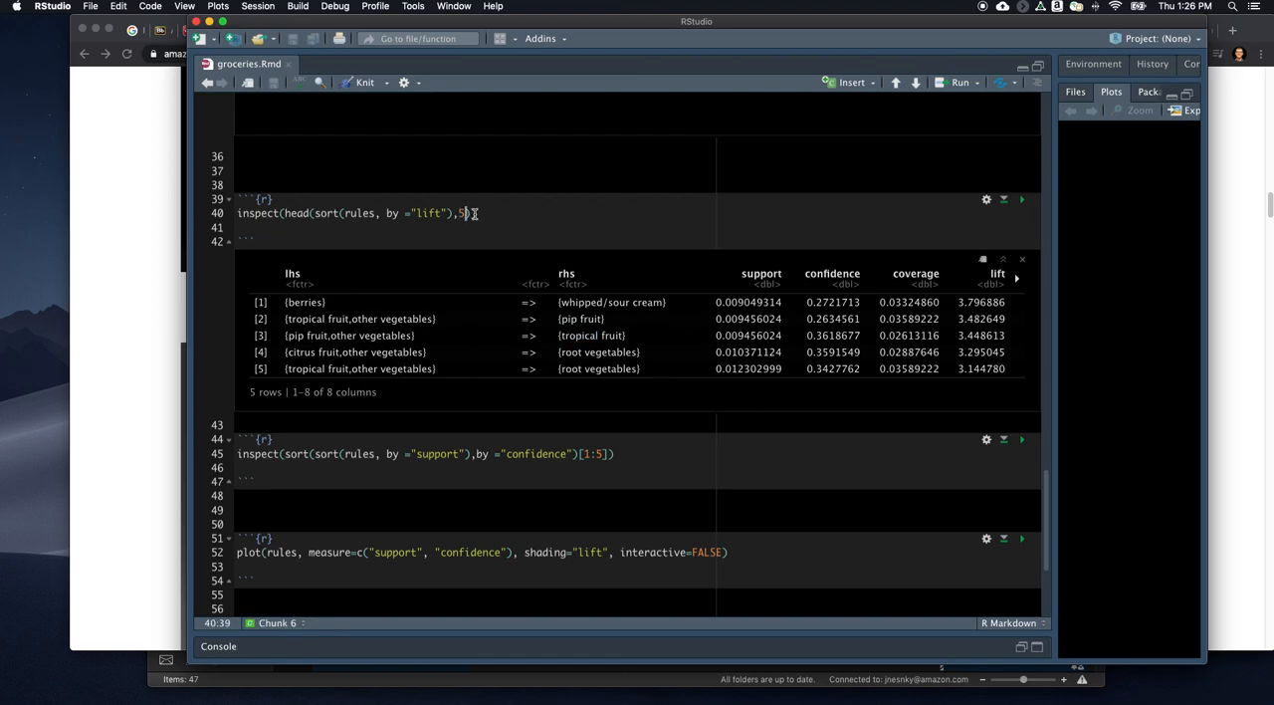
{"action": "type", "text": "0"}
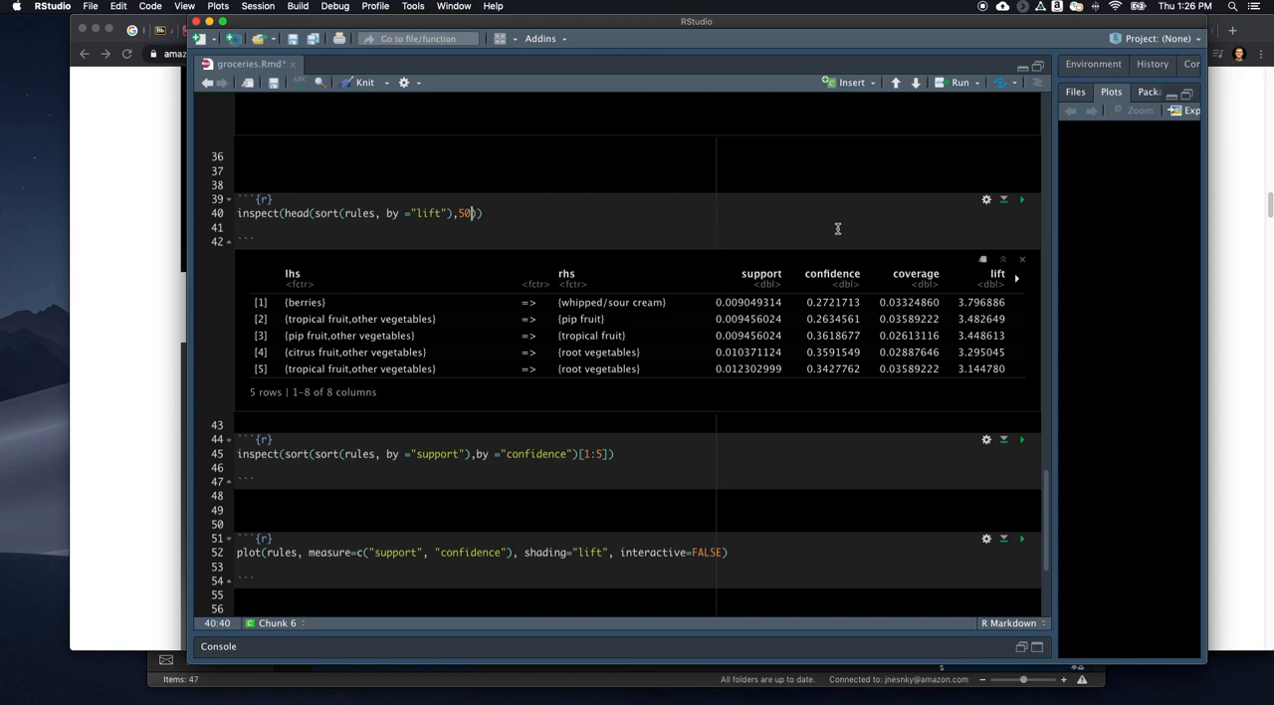
{"action": "double_click", "coordinate": [430, 212]}
{"action": "type", "text": "condidewn"}
{"action": "key", "text": "BackSpace"}
{"action": "key", "text": "BackSpace"}
{"action": "type", "text": "nce"}
{"action": "key", "text": "BackSpace"}
{"action": "key", "text": "BackSpace"}
{"action": "key", "text": "BackSpace"}
{"action": "key", "text": "BackSpace"}
{"action": "key", "text": "BackSpace"}
{"action": "key", "text": "BackSpace"}
{"action": "key", "text": "BackSpace"}
{"action": "type", "text": "fiden"}
{"action": "left_click", "coordinate": [1021, 199]}
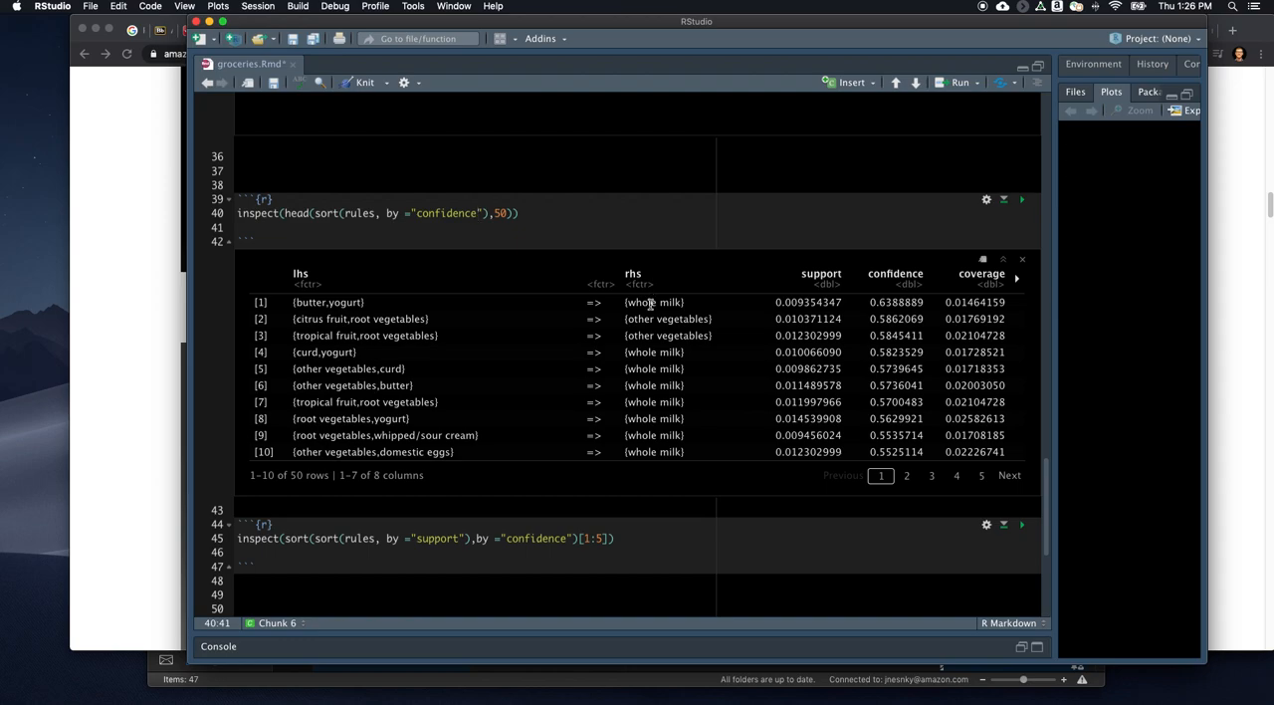
- List the first five rules sorted by support and confidence, and try to plot all rules with lift shading
{"action": "scroll", "coordinate": [468, 367], "scroll_direction": "down", "scroll_amount": 3}
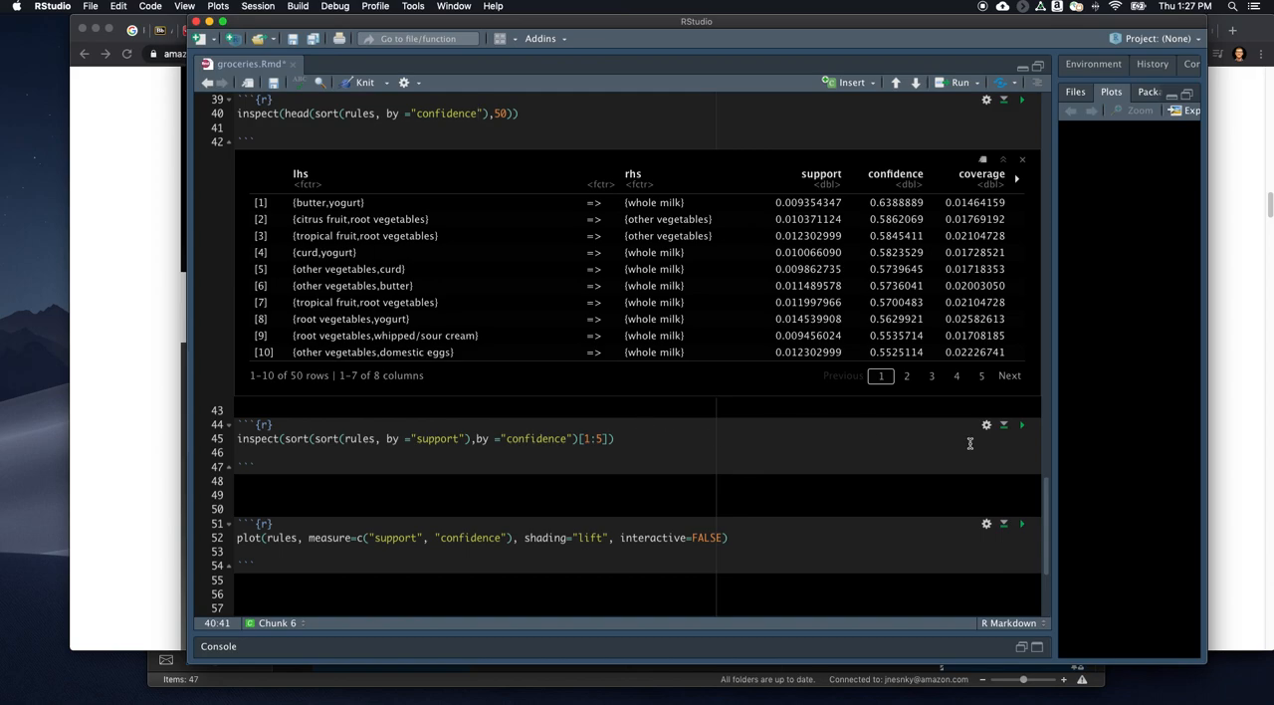
{"action": "left_click", "coordinate": [1021, 424]}
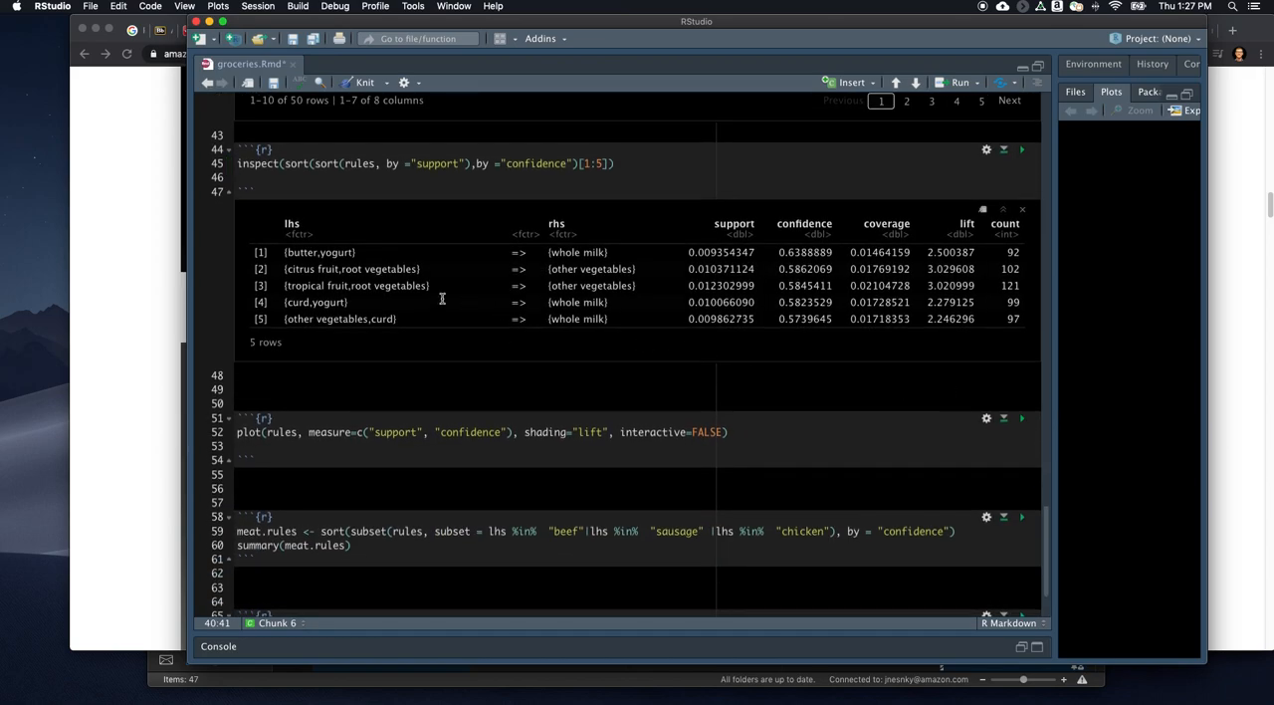
{"action": "scroll", "coordinate": [734, 356], "scroll_direction": "down", "scroll_amount": 3}
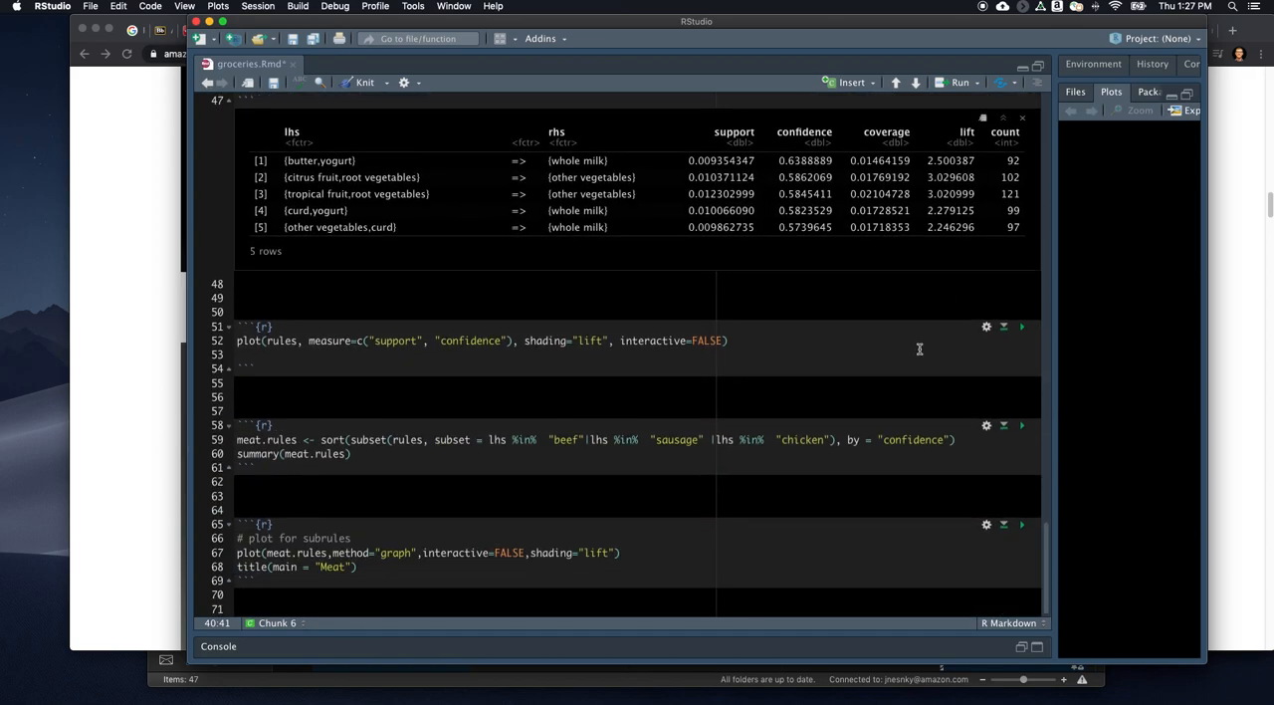
{"action": "left_click", "coordinate": [1021, 326]}
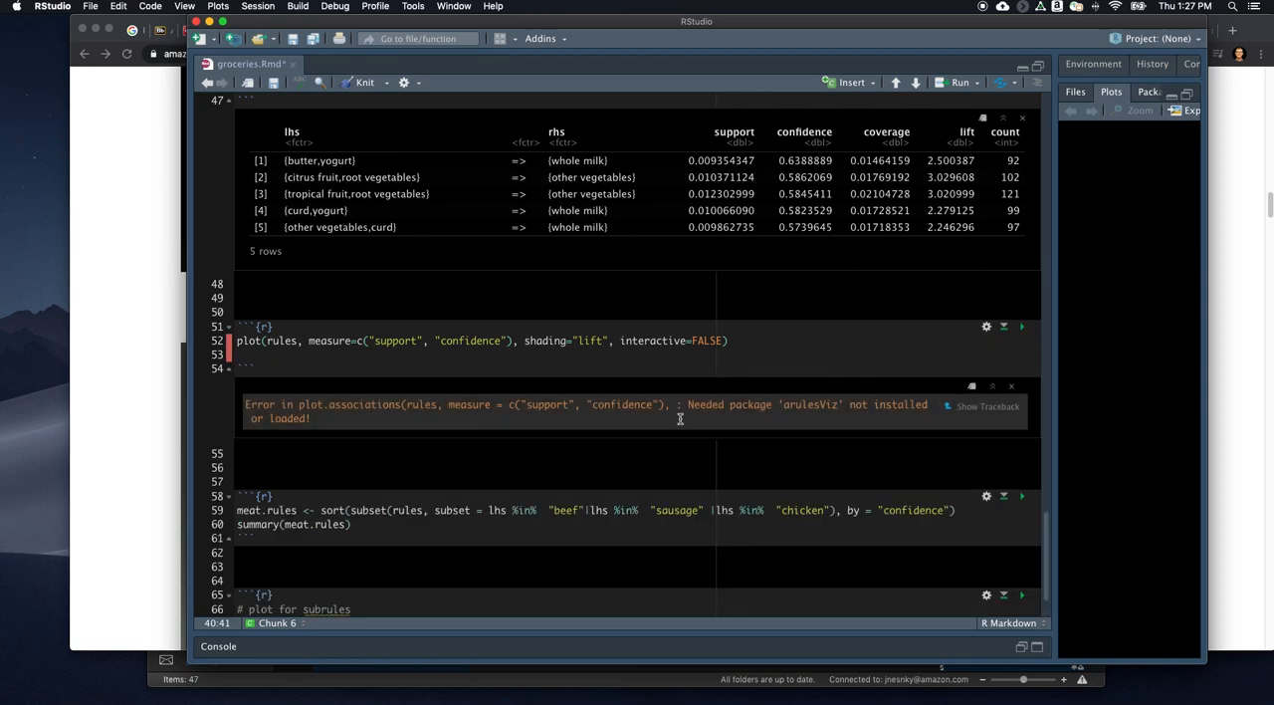
- Create the meat.rules subset for beef, sausage and chicken sorted by confidence, and display its summary's console output
{"action": "scroll", "coordinate": [680, 419], "scroll_direction": "down", "scroll_amount": 2}
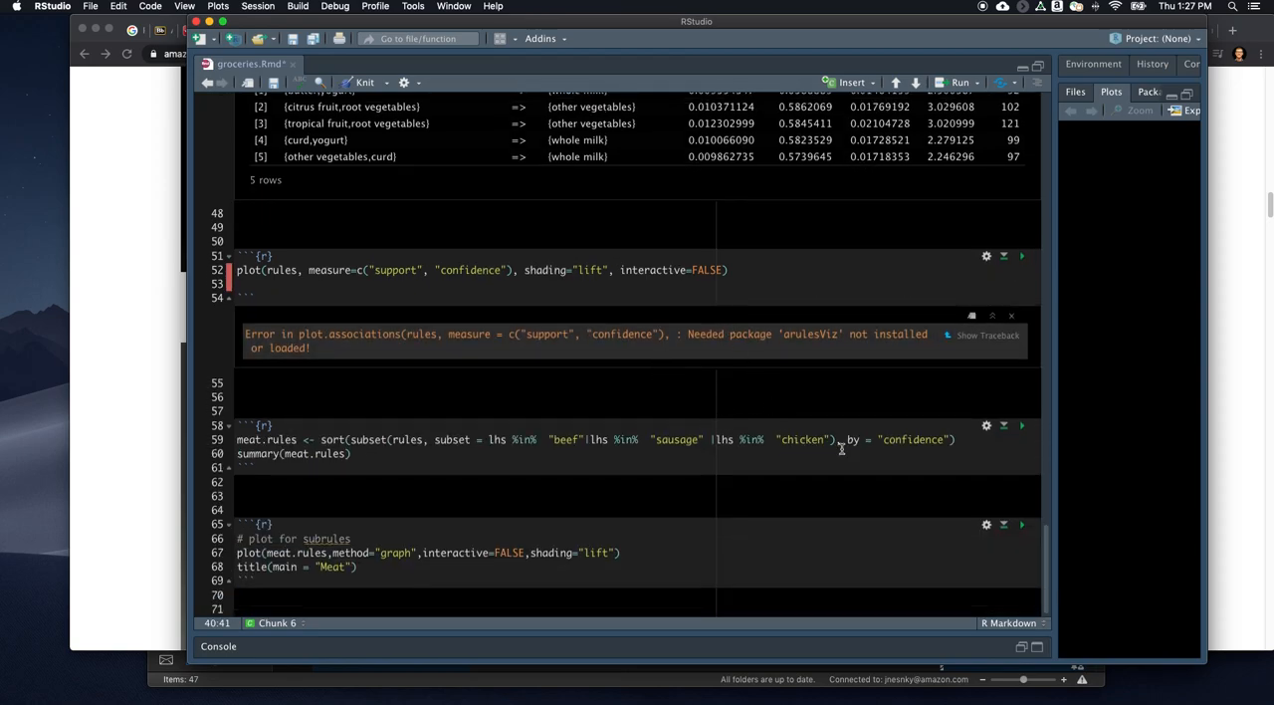
{"action": "left_click", "coordinate": [1021, 425]}
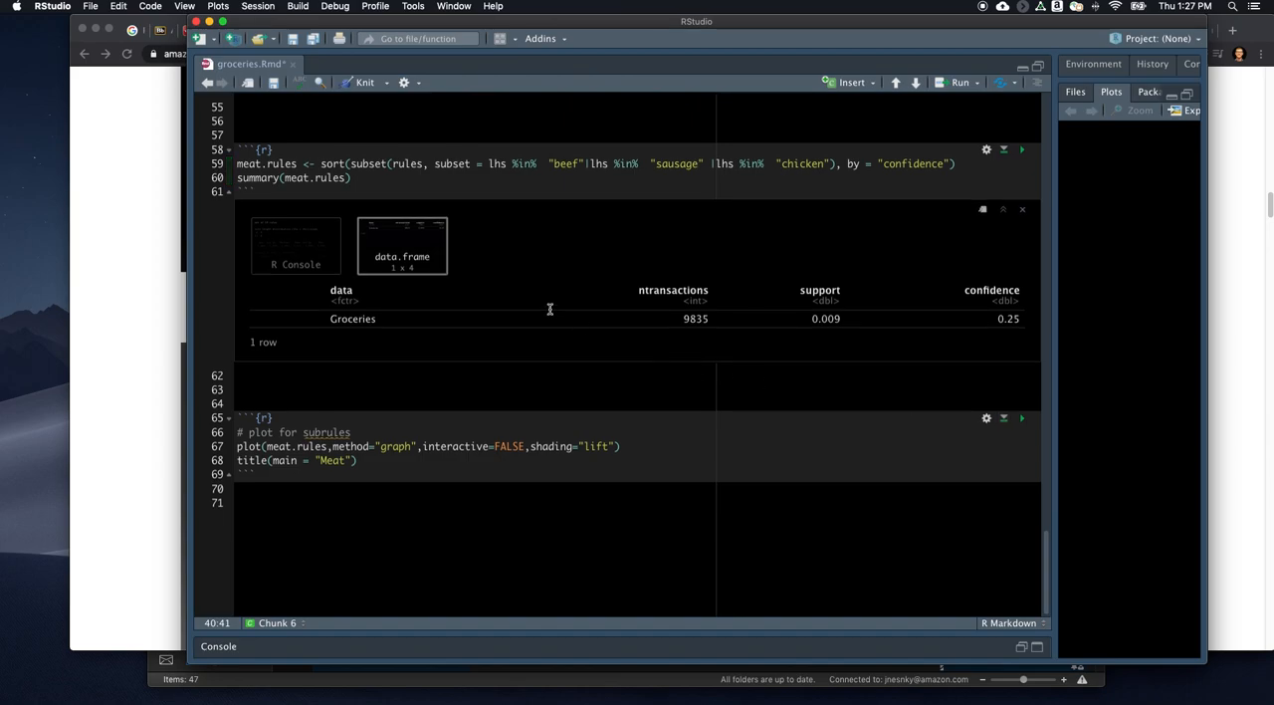
{"action": "left_click", "coordinate": [296, 267]}
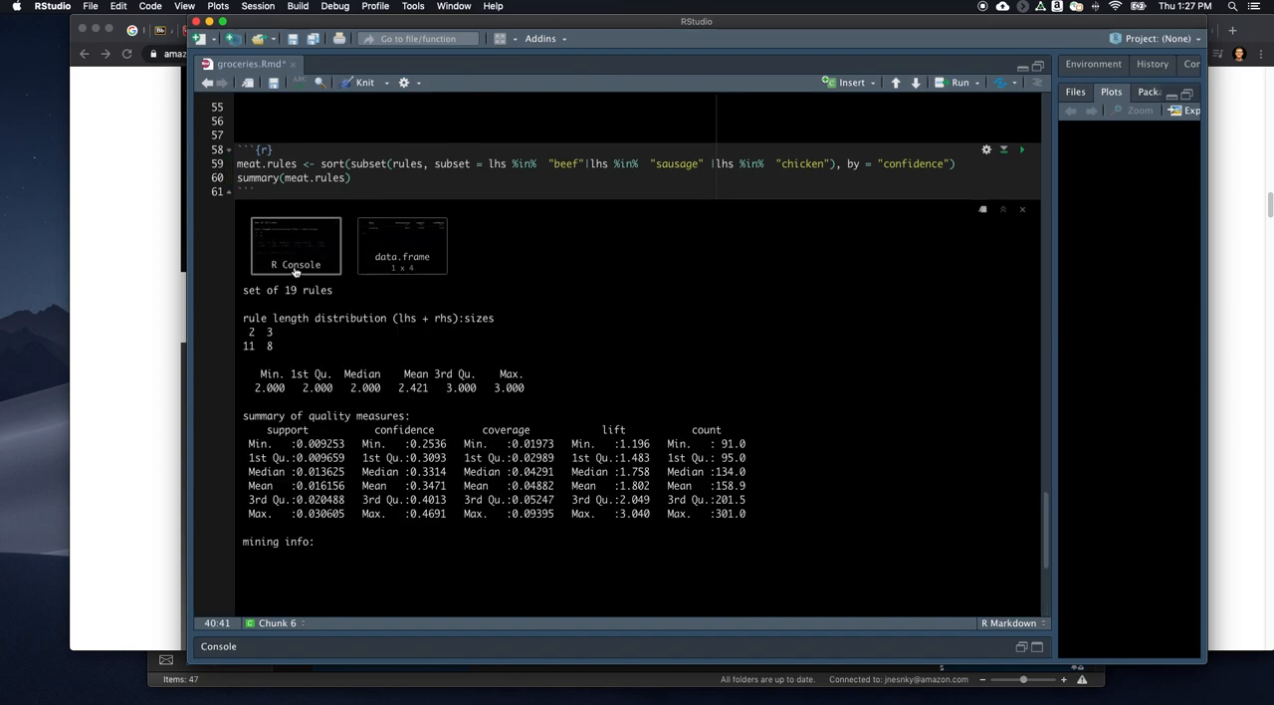
- Add require(arulesViz) at the start of the meat subrules plot chunk and run it to draw the "Meat" graph
{"action": "scroll", "coordinate": [438, 328], "scroll_direction": "down", "scroll_amount": 5}
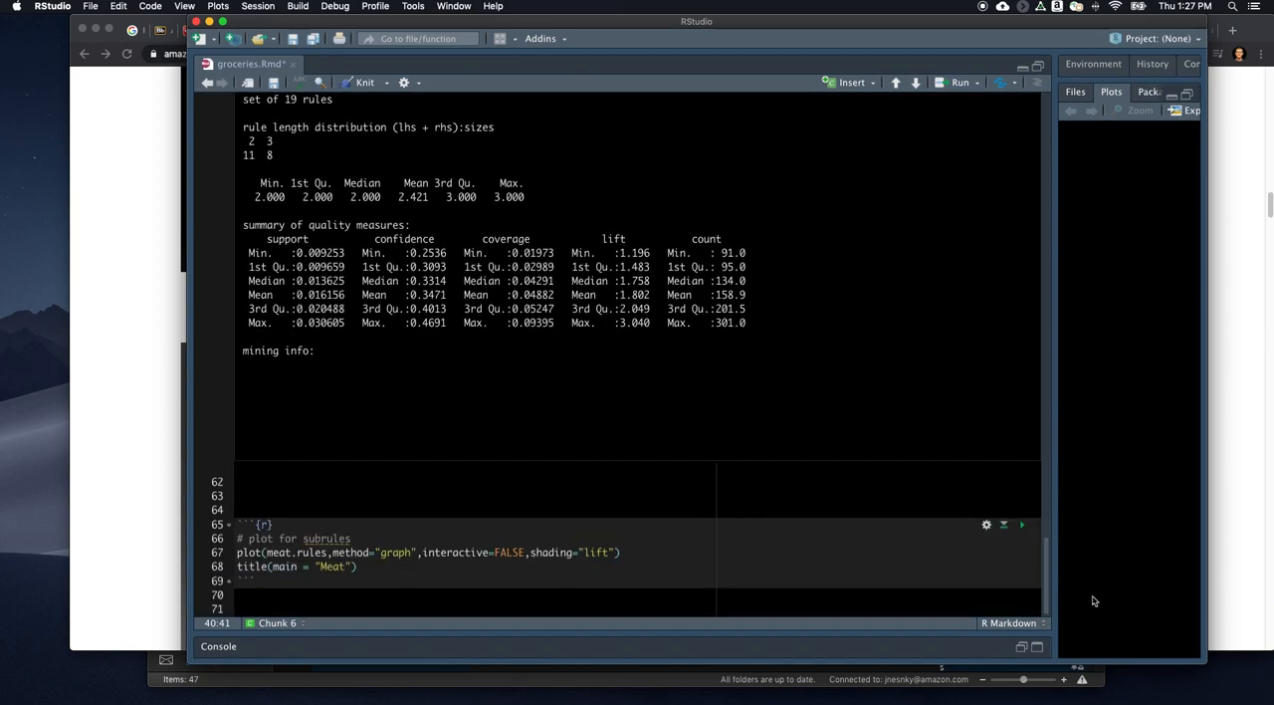
{"action": "left_click", "coordinate": [1021, 523]}
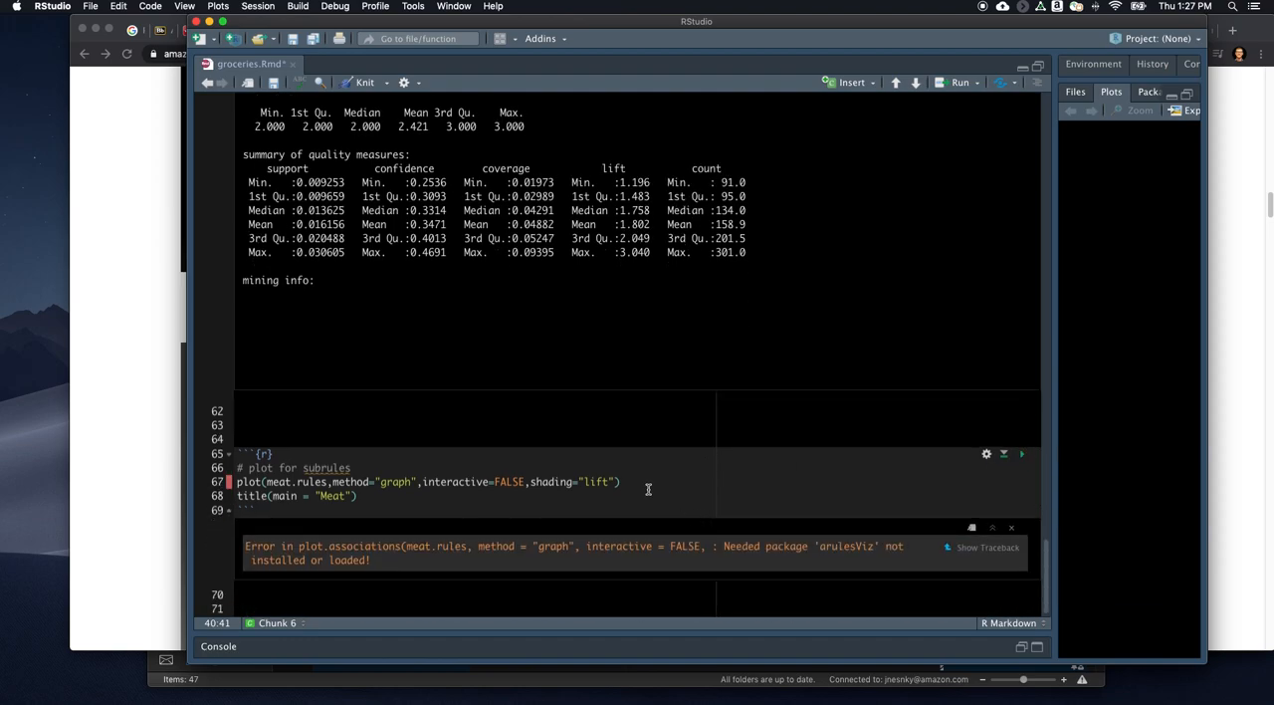
{"action": "double_click", "coordinate": [845, 546]}
{"action": "left_click", "coordinate": [333, 455]}
{"action": "key", "text": "Return"}
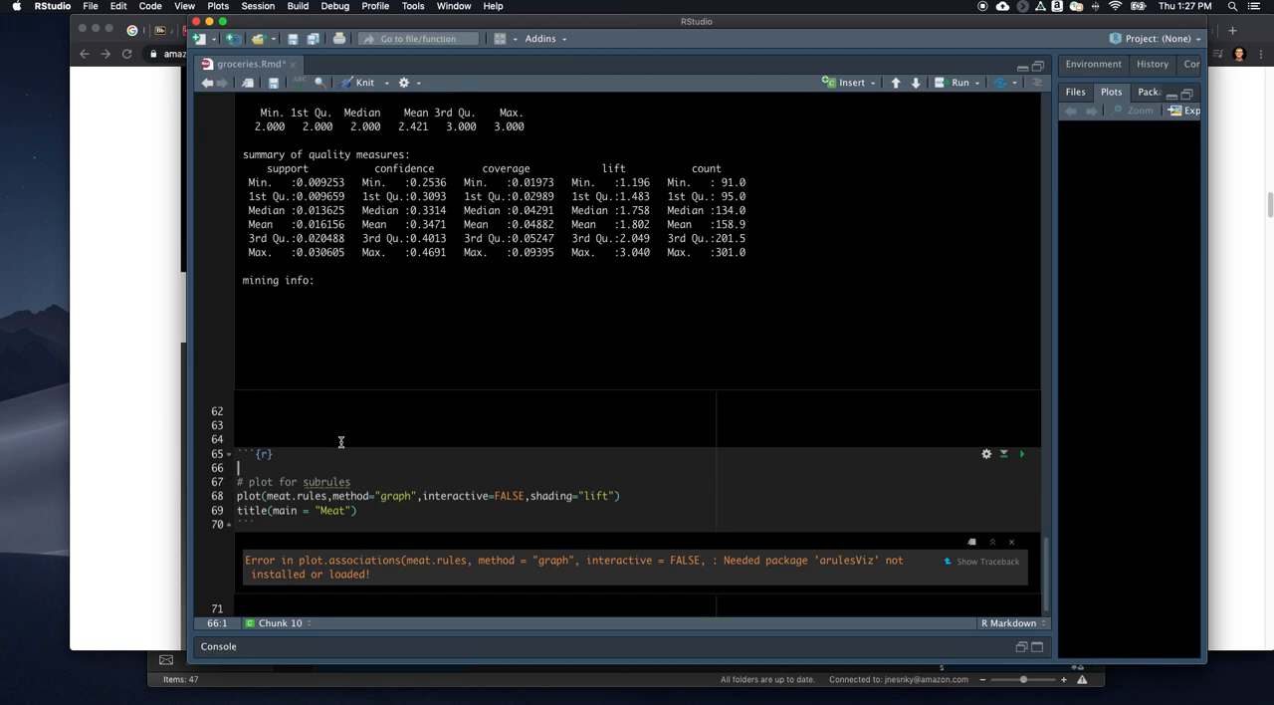
{"action": "type", "text": "require(a"}
{"action": "key", "text": "Return"}
{"action": "left_click", "coordinate": [1021, 453]}
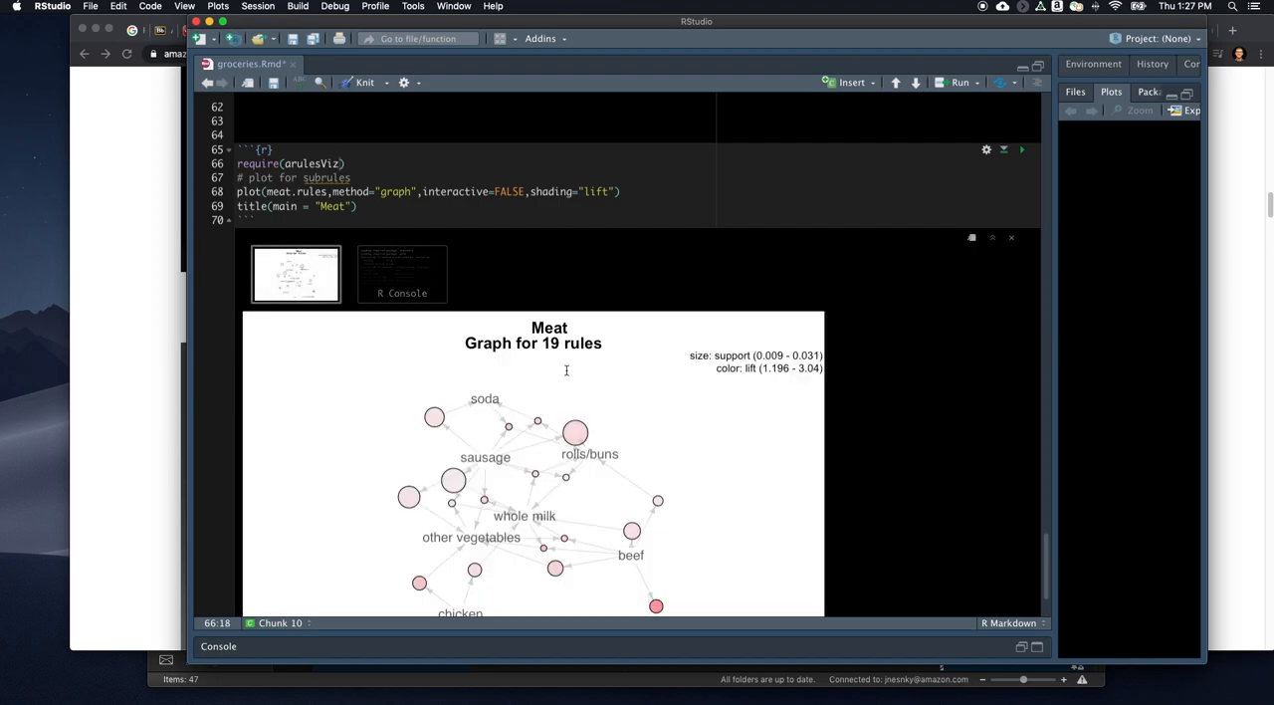
- Examine the "Meat" graph for the links between sausage, beef, chicken and the other grocery items
{"action": "scroll", "coordinate": [705, 464], "scroll_direction": "down", "scroll_amount": 2}
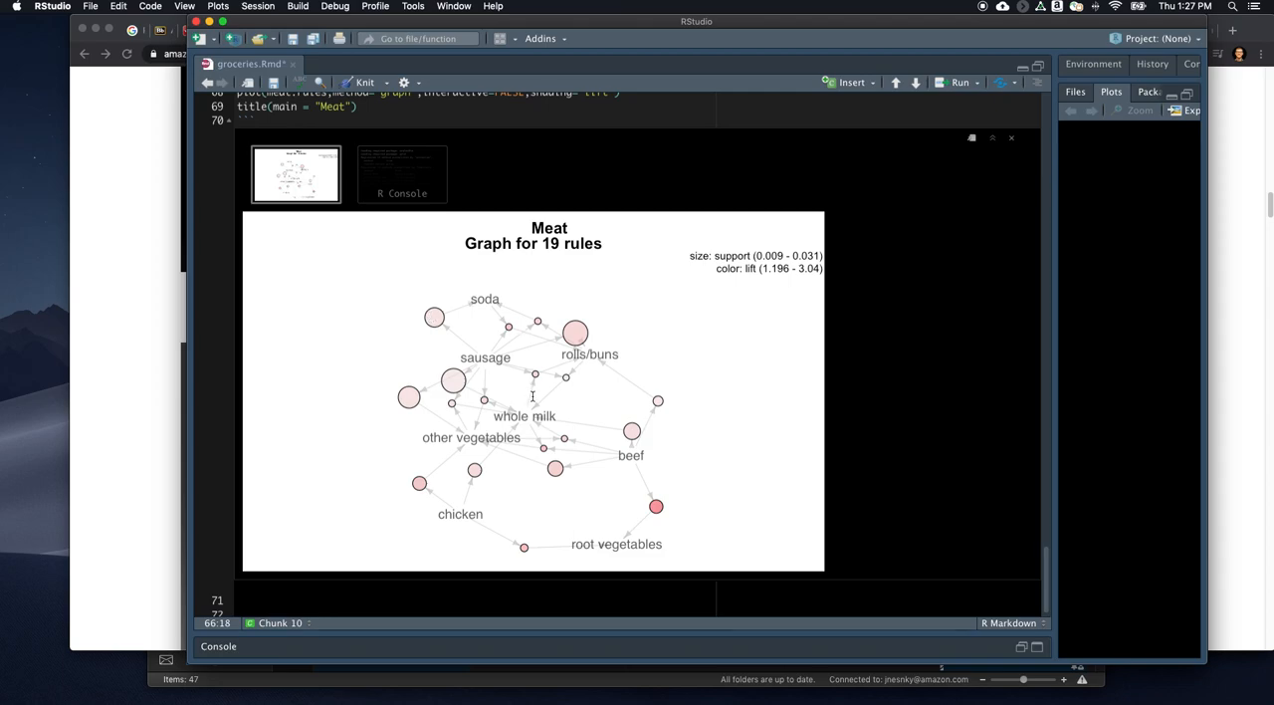
{"action": "scroll", "coordinate": [532, 396], "scroll_direction": "down", "scroll_amount": 1}
{"action": "scroll", "coordinate": [533, 419], "scroll_direction": "up", "scroll_amount": 5}
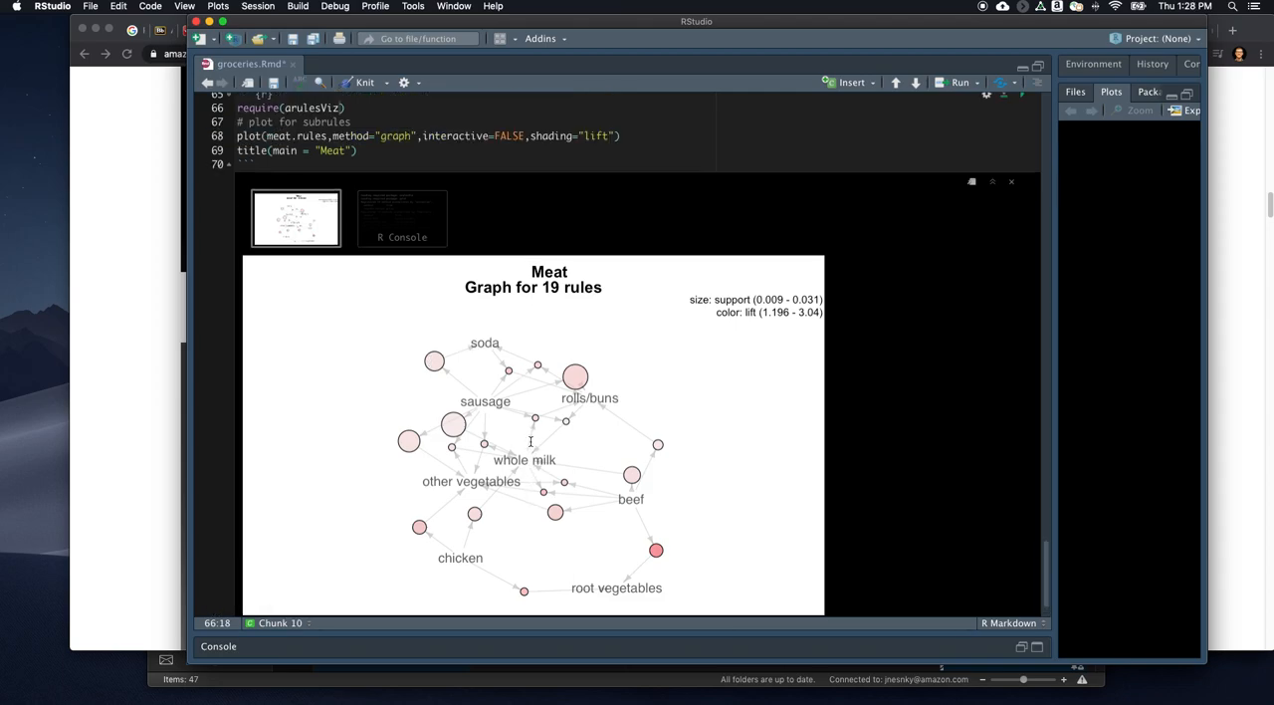
{"action": "scroll", "coordinate": [519, 432], "scroll_direction": "down", "scroll_amount": 5}
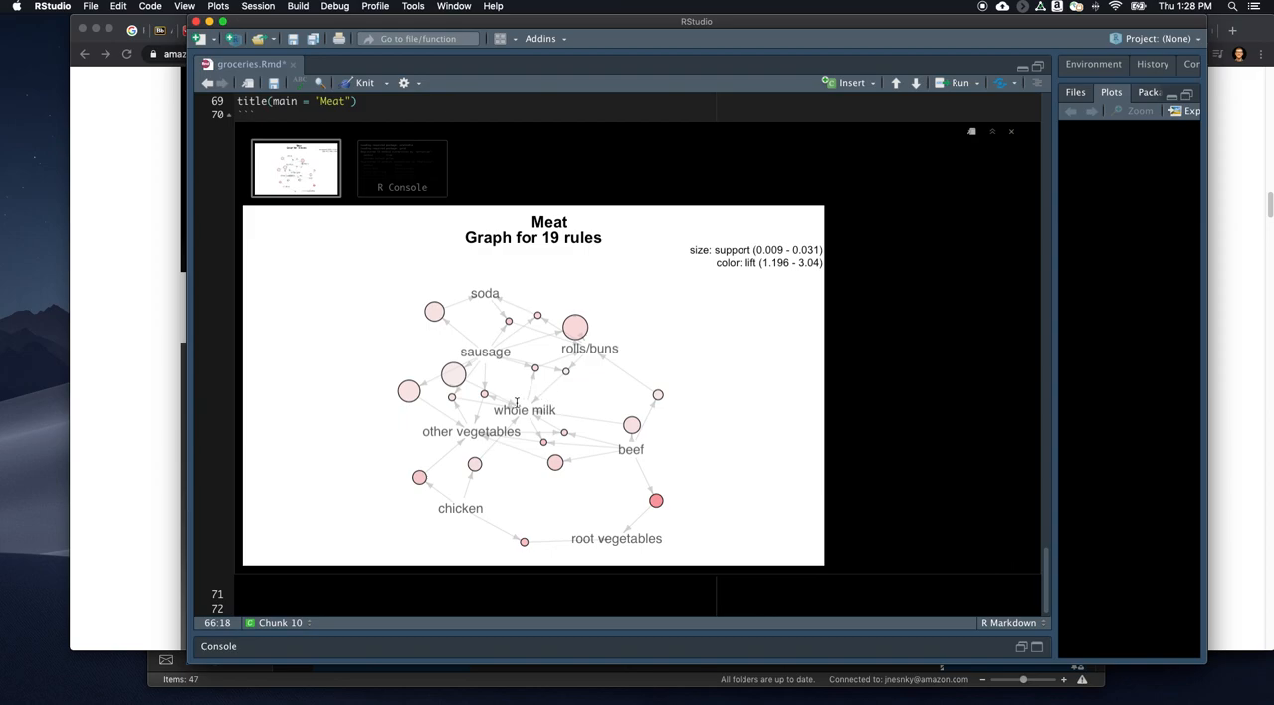
{"action": "scroll", "coordinate": [545, 430], "scroll_direction": "up", "scroll_amount": 5}
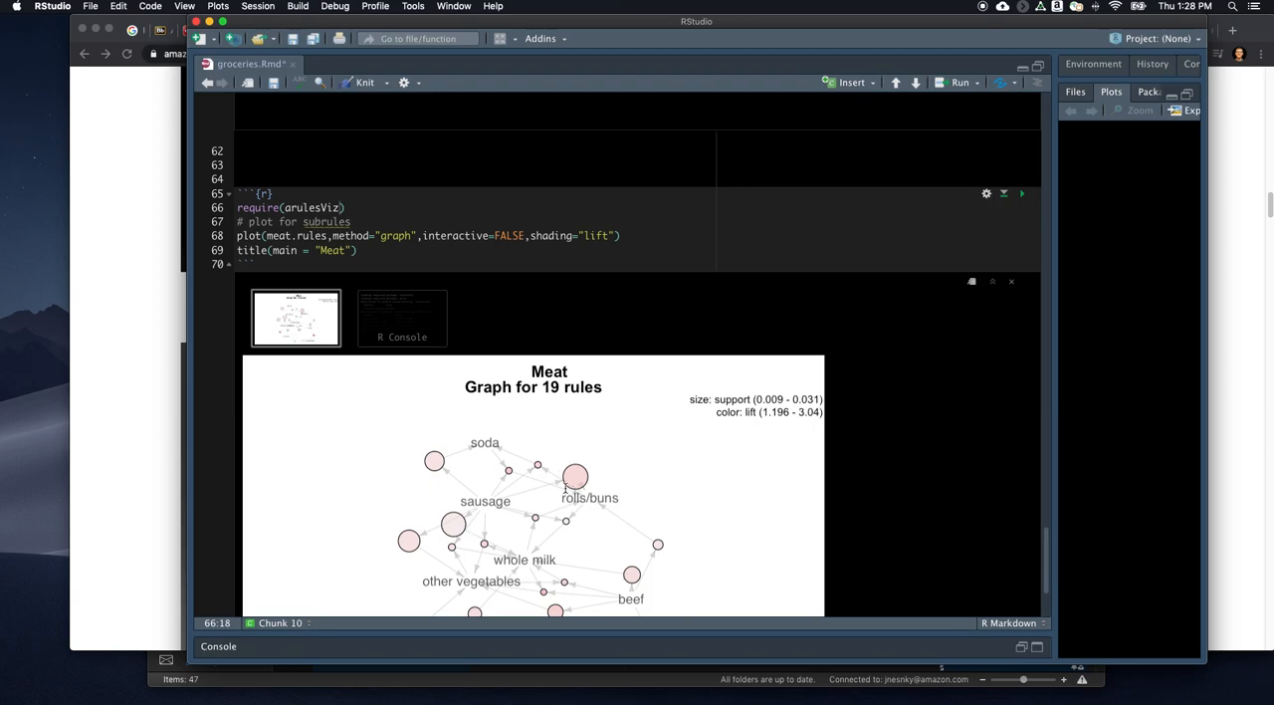
{"action": "scroll", "coordinate": [658, 470], "scroll_direction": "down", "scroll_amount": 5}
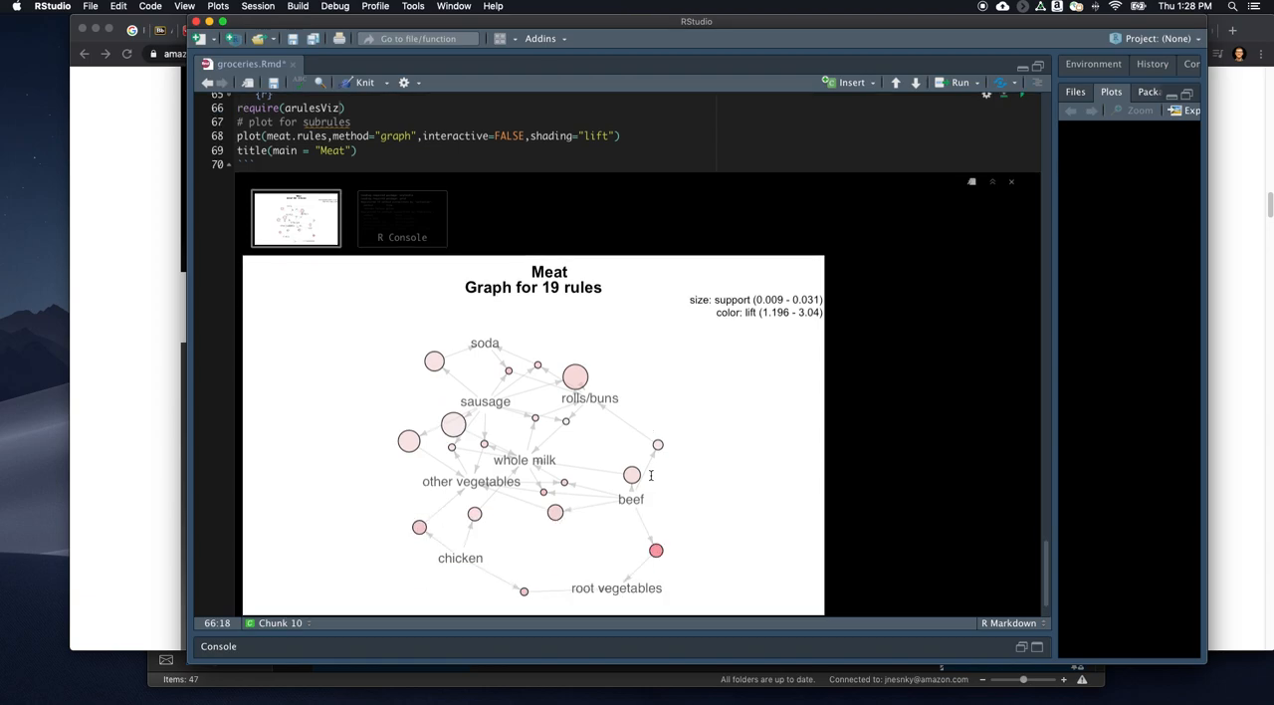
- Switch to Chrome and review the Amazon earbuds page's product comparison tables, videos and sponsored related products
{"action": "left_click", "coordinate": [151, 455]}
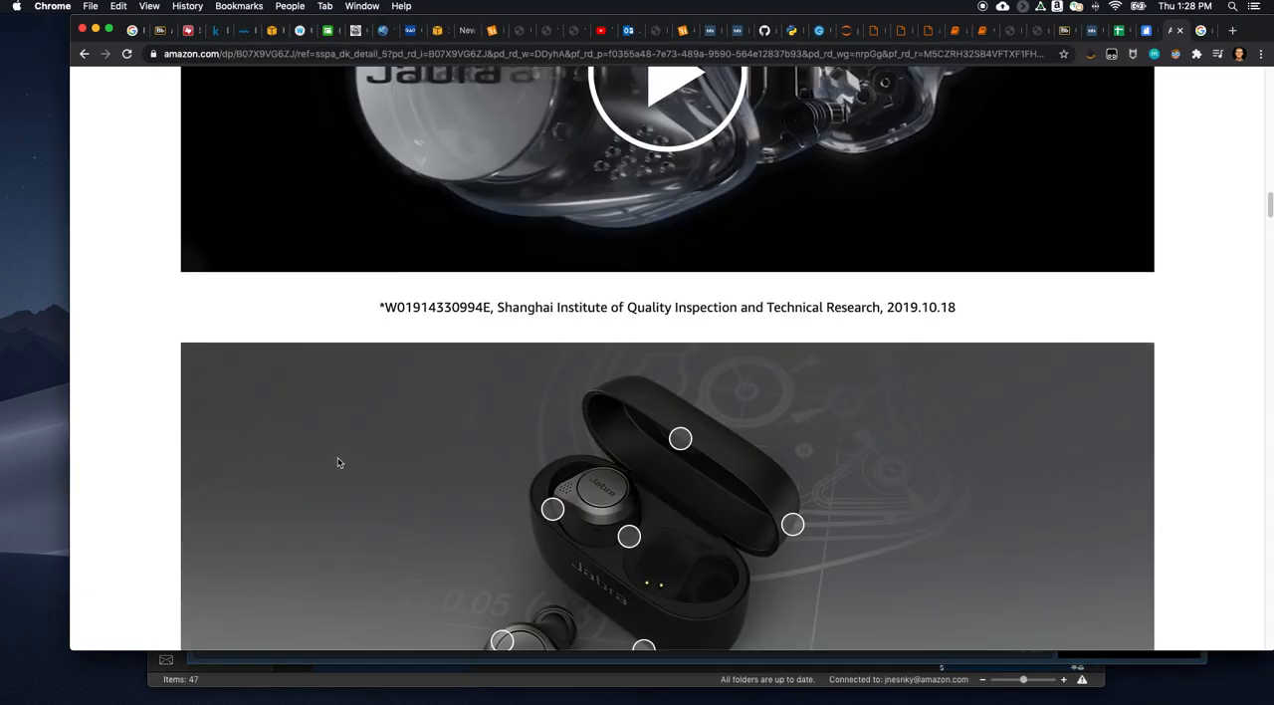
{"action": "scroll", "coordinate": [675, 344], "scroll_direction": "down", "scroll_amount": 10}
{"action": "scroll", "coordinate": [676, 344], "scroll_direction": "down", "scroll_amount": 15}
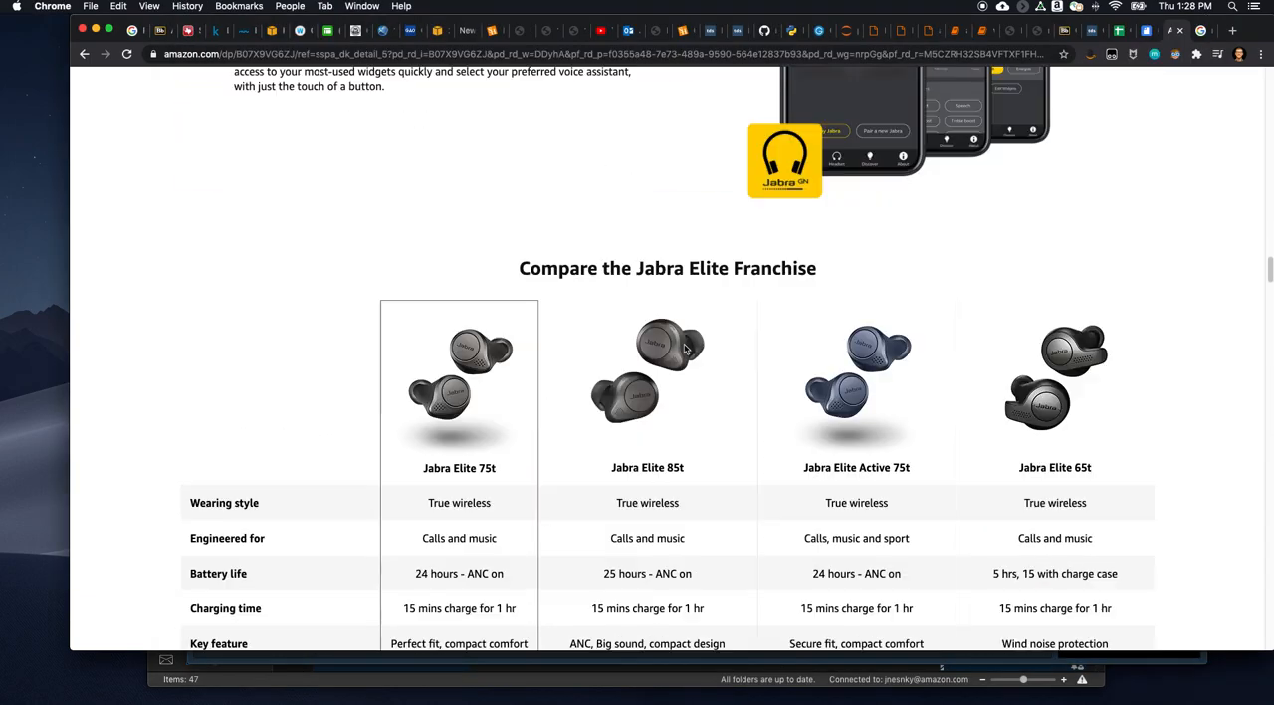
{"action": "scroll", "coordinate": [720, 382], "scroll_direction": "down", "scroll_amount": 6}
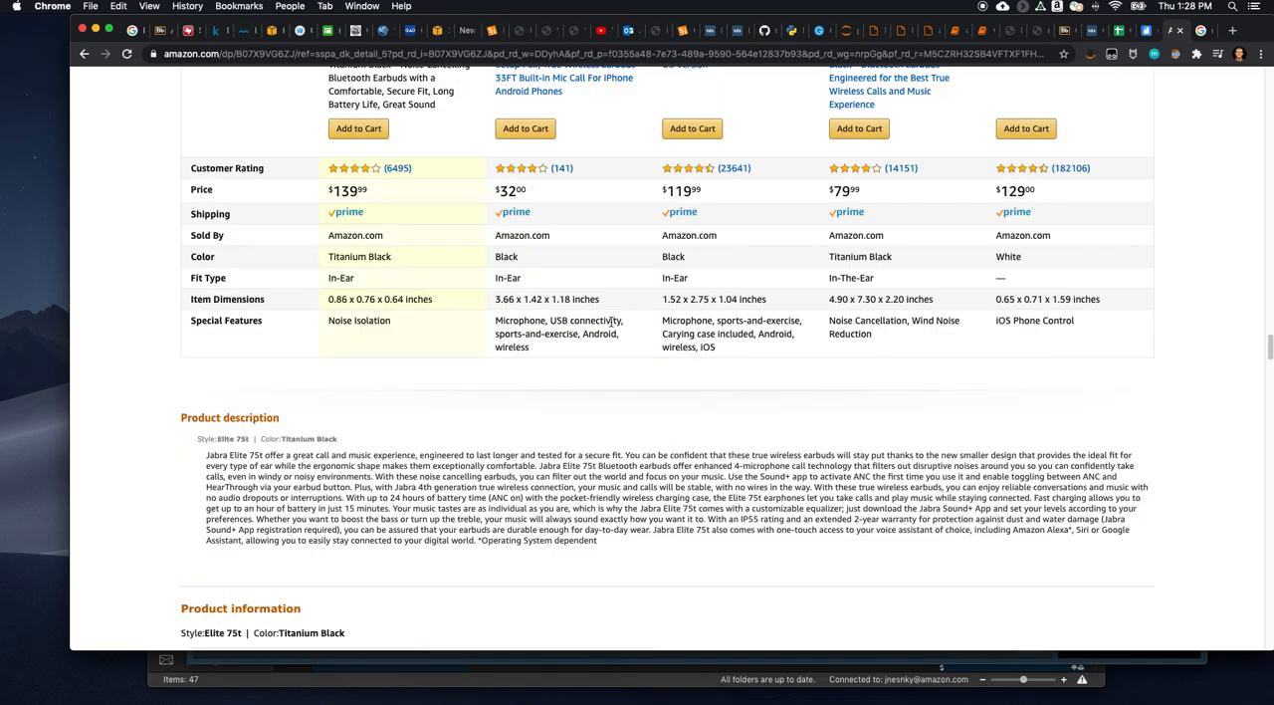
{"action": "scroll", "coordinate": [609, 318], "scroll_direction": "up", "scroll_amount": 2}
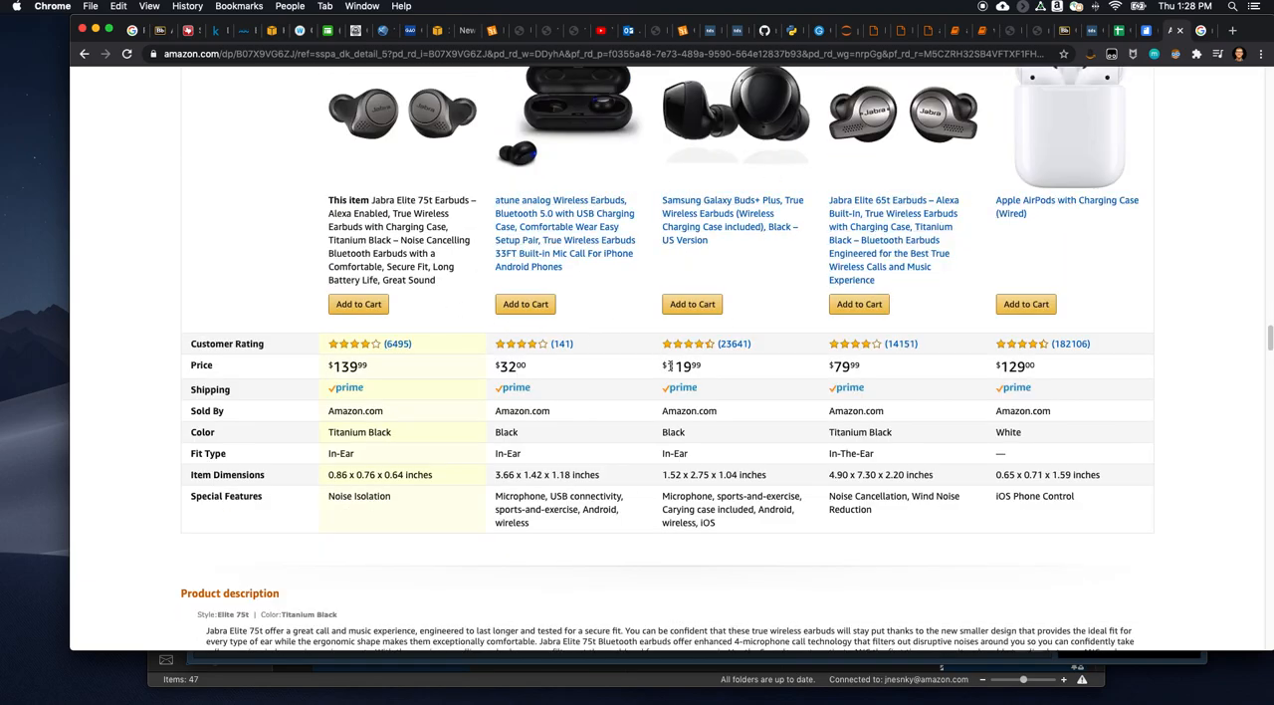
{"action": "scroll", "coordinate": [672, 371], "scroll_direction": "down", "scroll_amount": 10}
{"action": "scroll", "coordinate": [672, 372], "scroll_direction": "down", "scroll_amount": 6}
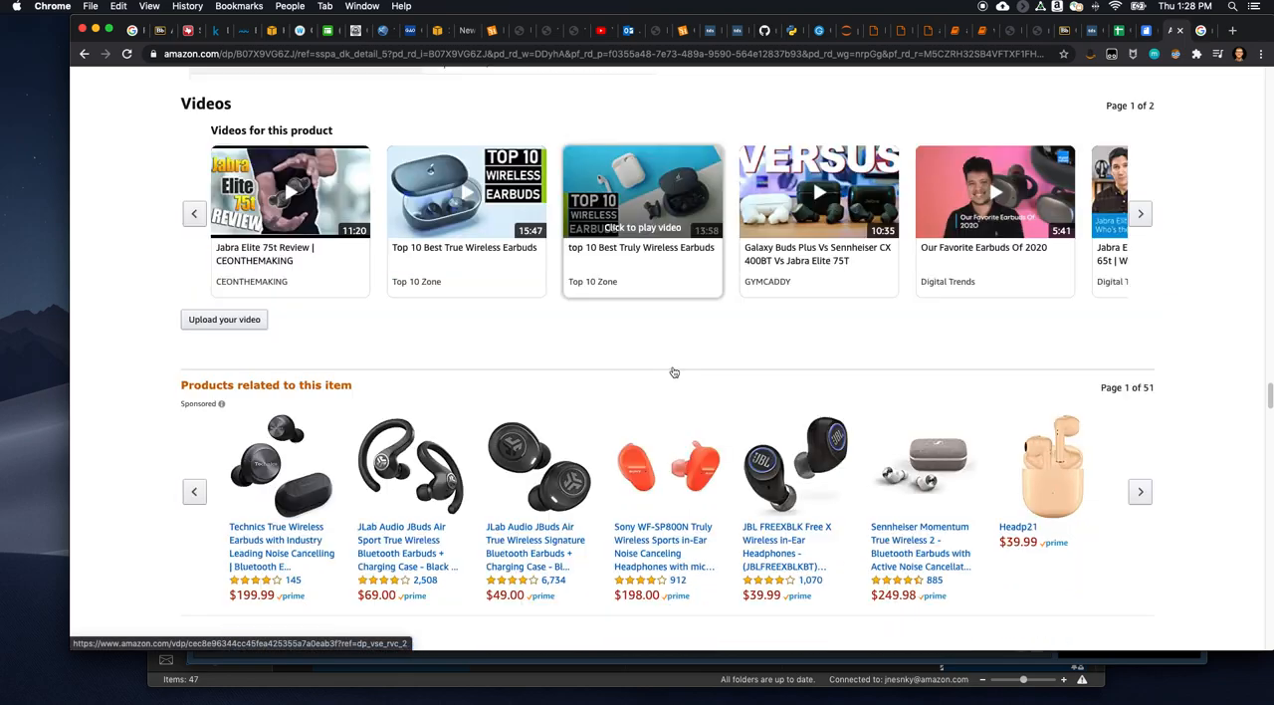
{"action": "scroll", "coordinate": [461, 443], "scroll_direction": "down", "scroll_amount": 5}
{"action": "scroll", "coordinate": [487, 433], "scroll_direction": "up", "scroll_amount": 20}
{"action": "scroll", "coordinate": [512, 423], "scroll_direction": "up", "scroll_amount": 15}
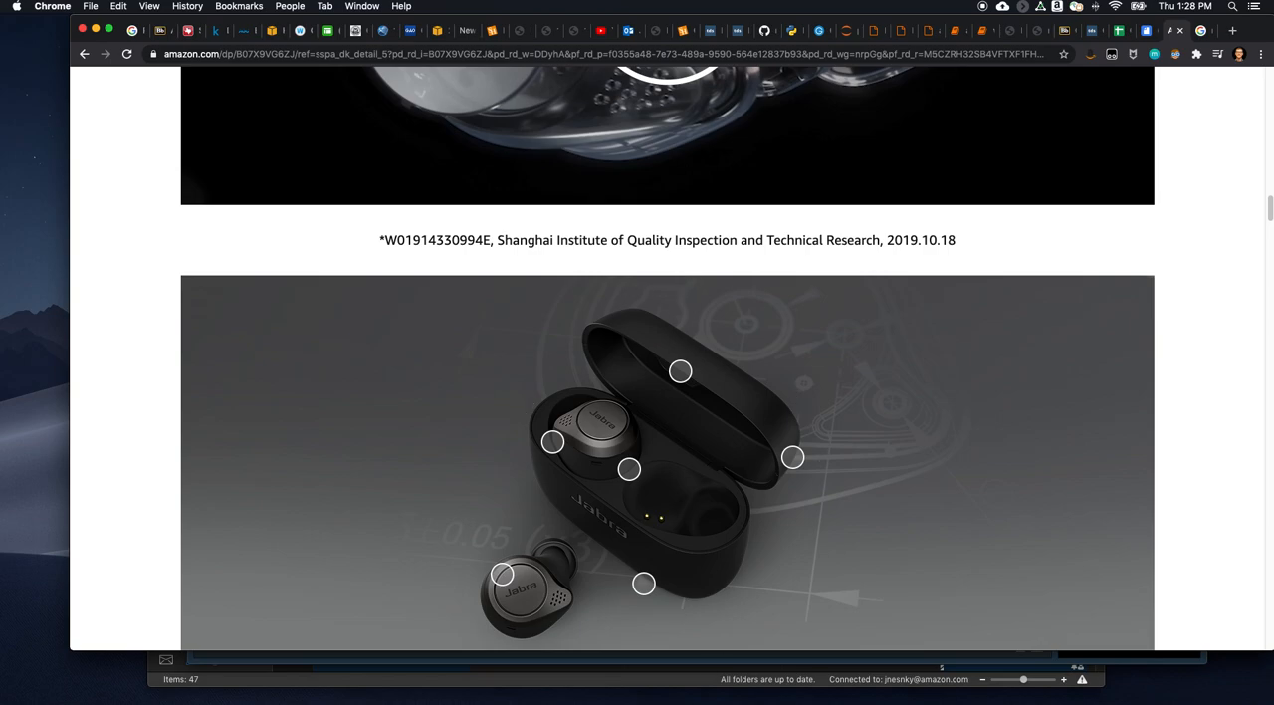
- Return to RStudio and review the groceries notebook from its confidence-sorted rules back to the item frequency plots and apriori chunk
{"action": "key", "text": "super+Tab"}
{"action": "scroll", "coordinate": [597, 388], "scroll_direction": "up", "scroll_amount": 10}
{"action": "scroll", "coordinate": [597, 382], "scroll_direction": "up", "scroll_amount": 10}
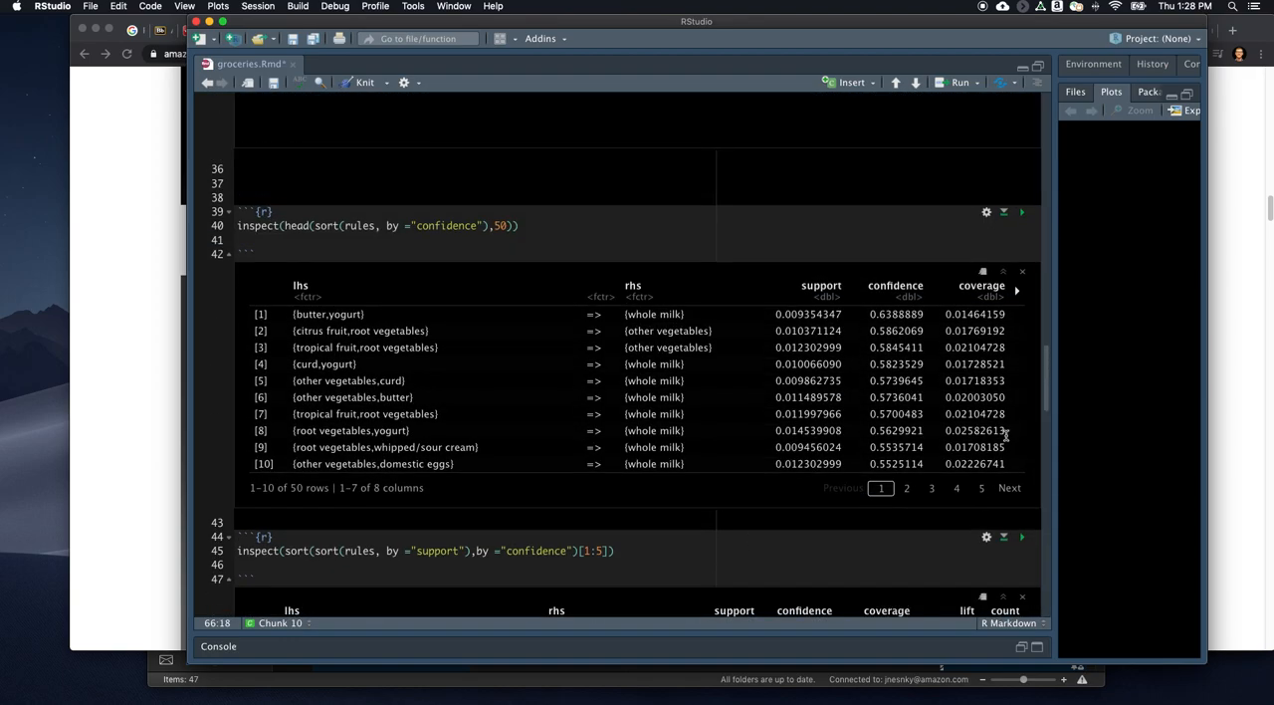
{"action": "scroll", "coordinate": [1015, 284], "scroll_direction": "up", "scroll_amount": 15}
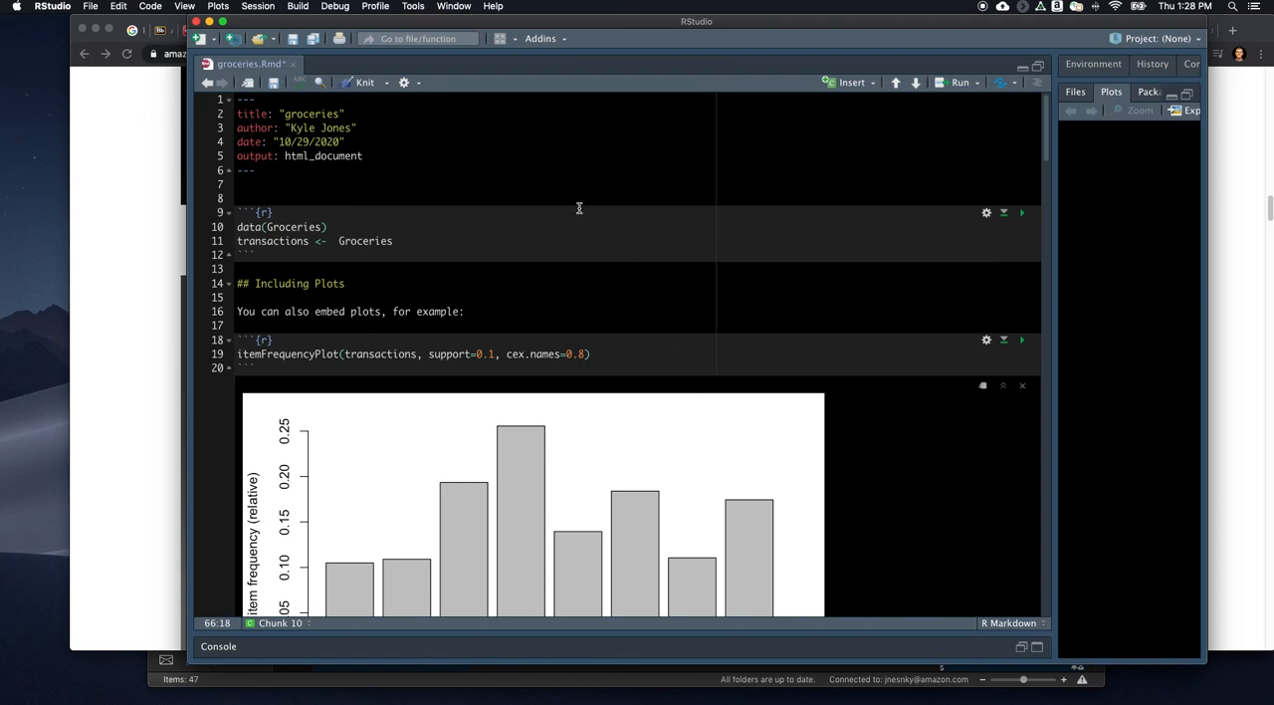
{"action": "scroll", "coordinate": [595, 278], "scroll_direction": "down", "scroll_amount": 5}
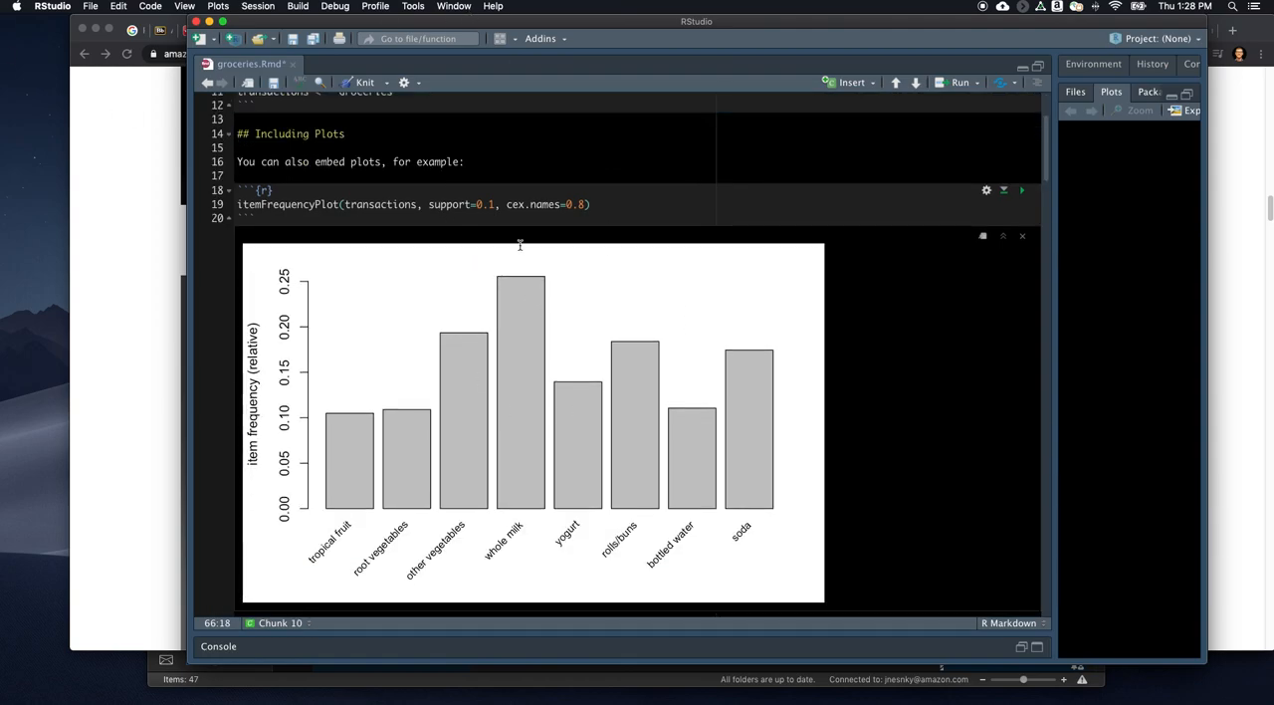
{"action": "scroll", "coordinate": [662, 246], "scroll_direction": "down", "scroll_amount": 10}
{"action": "scroll", "coordinate": [670, 295], "scroll_direction": "down", "scroll_amount": 10}
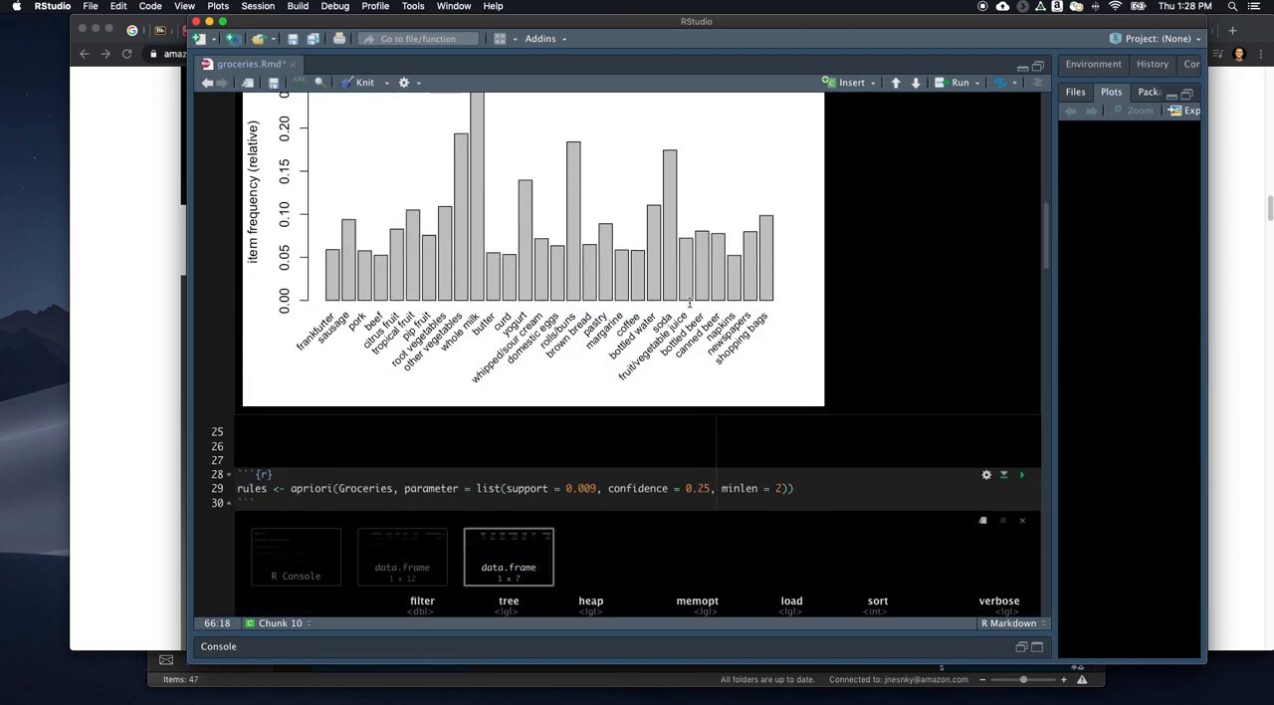